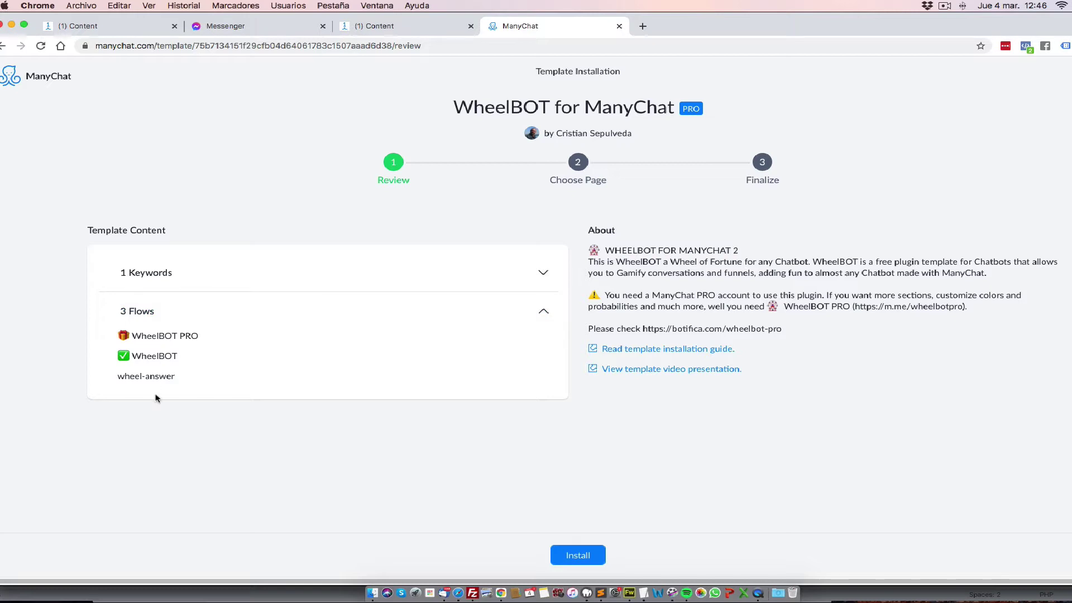
Review the keywords and flows included in the WheelBOT for ManyChat template.
{"action": "left_click_drag", "start_coordinate": [208, 340], "coordinate": [135, 339]}
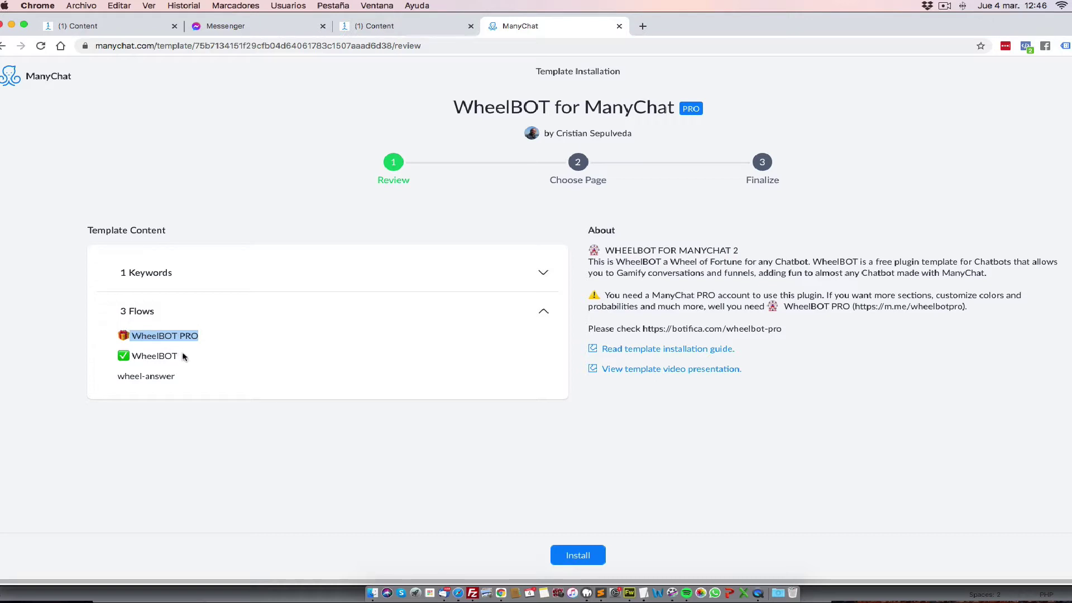
{"action": "left_click_drag", "start_coordinate": [185, 359], "coordinate": [122, 376]}
{"action": "left_click", "coordinate": [159, 273]}
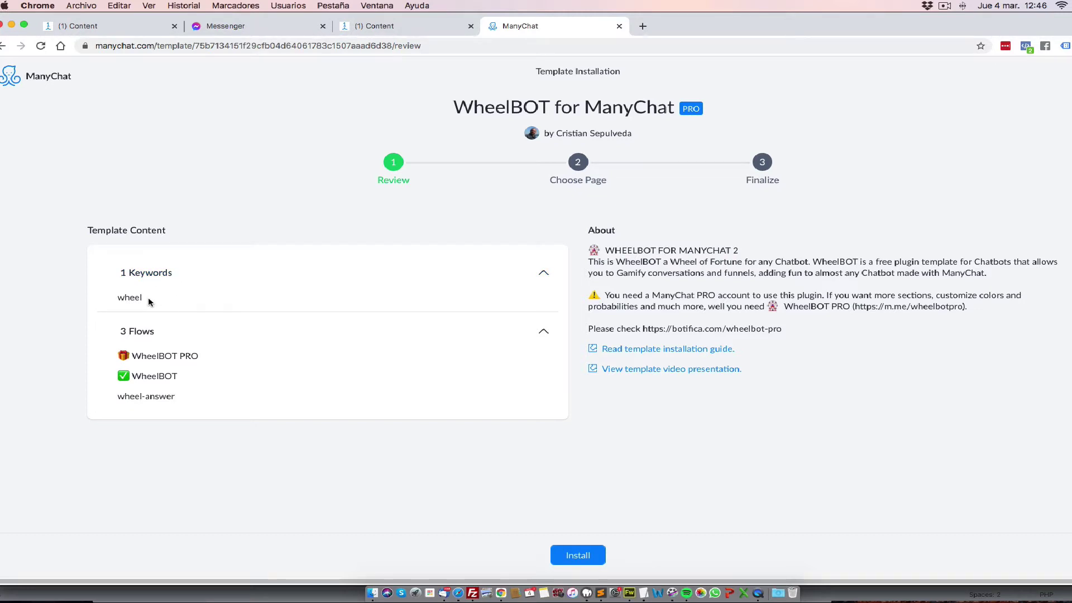
{"action": "left_click_drag", "start_coordinate": [146, 298], "coordinate": [118, 299]}
{"action": "left_click", "coordinate": [546, 274]}
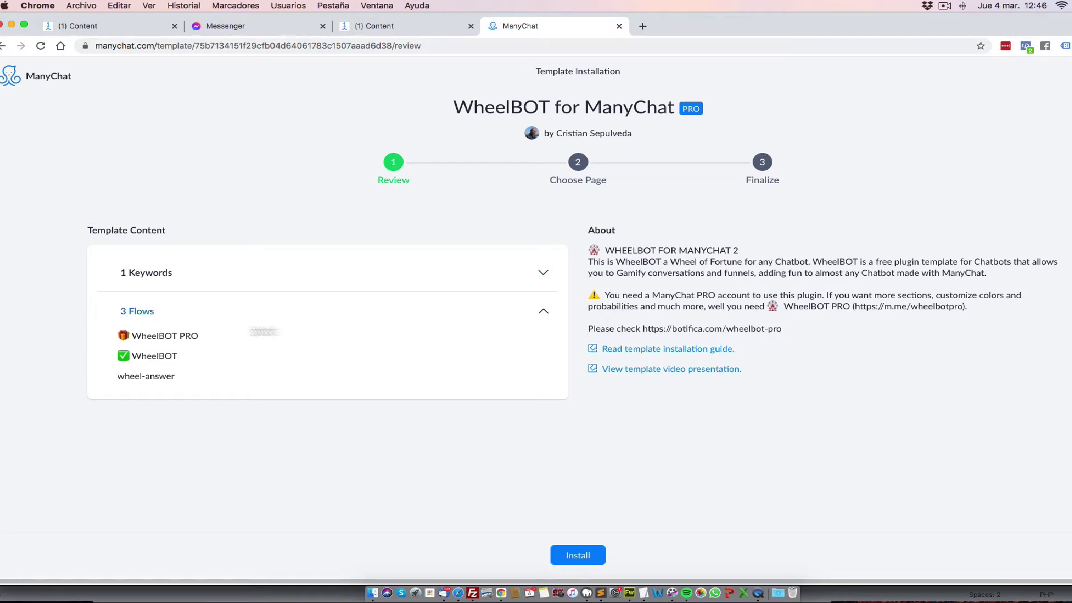
{"action": "left_click_drag", "start_coordinate": [194, 362], "coordinate": [130, 356]}
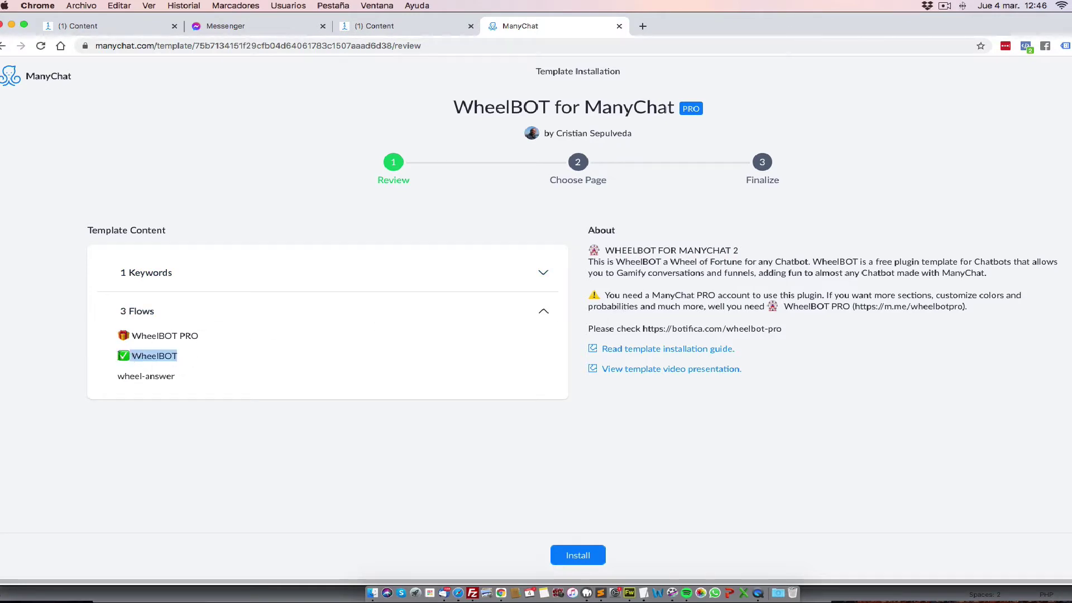
{"action": "left_click", "coordinate": [350, 449]}
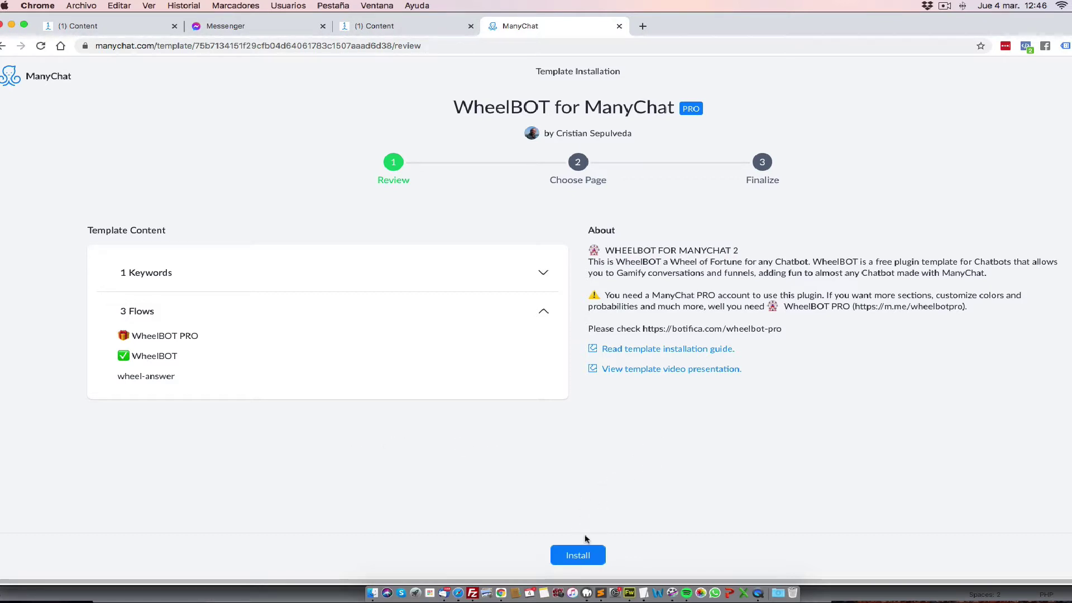
Install the WheelBOT for ManyChat template on the EventBOT page.
{"action": "left_click", "coordinate": [585, 559]}
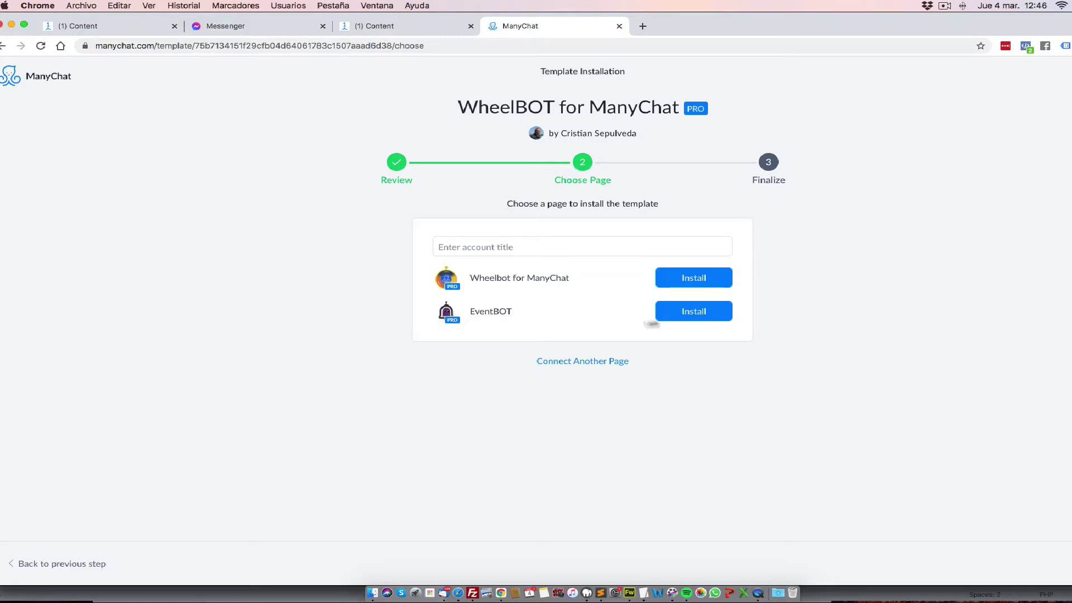
{"action": "left_click", "coordinate": [694, 311]}
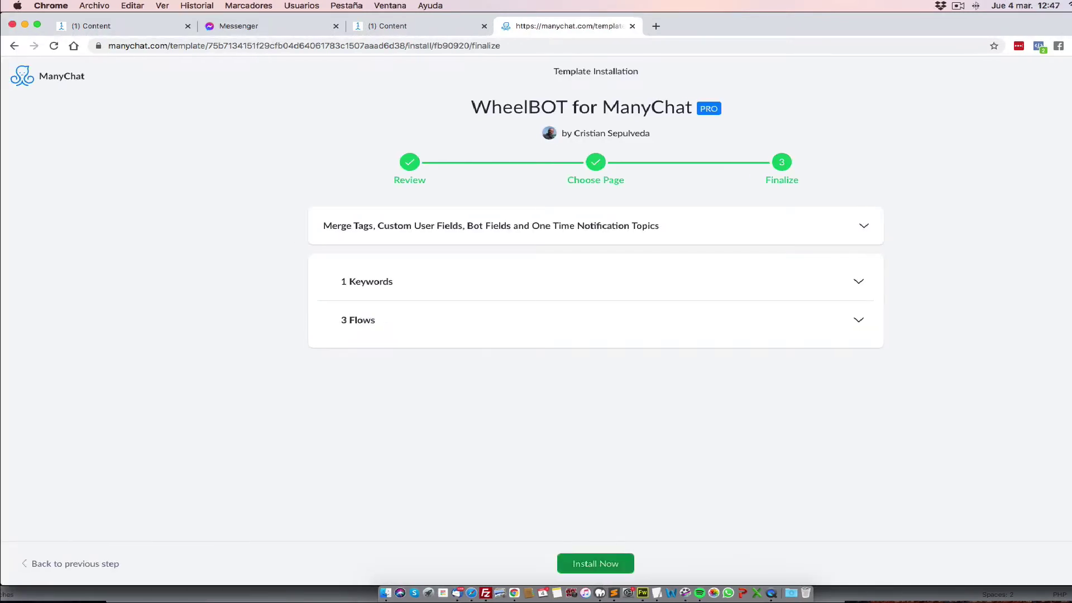
{"action": "left_click", "coordinate": [582, 564]}
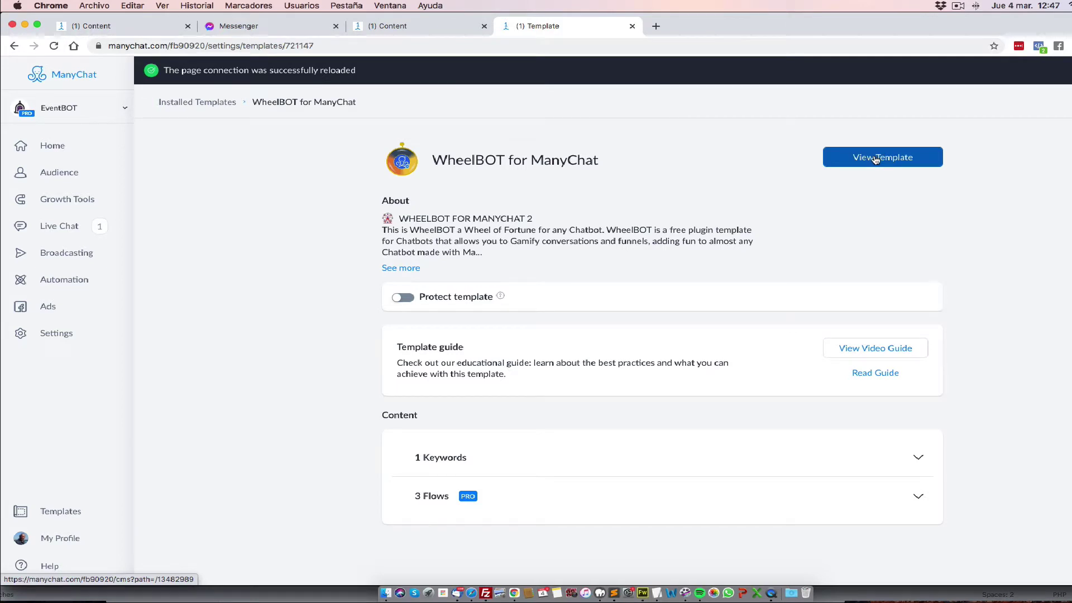
Look through the flows in the WheelBOT for ManyChat folder and inspect the wheel-answer flow.
{"action": "left_click", "coordinate": [63, 279]}
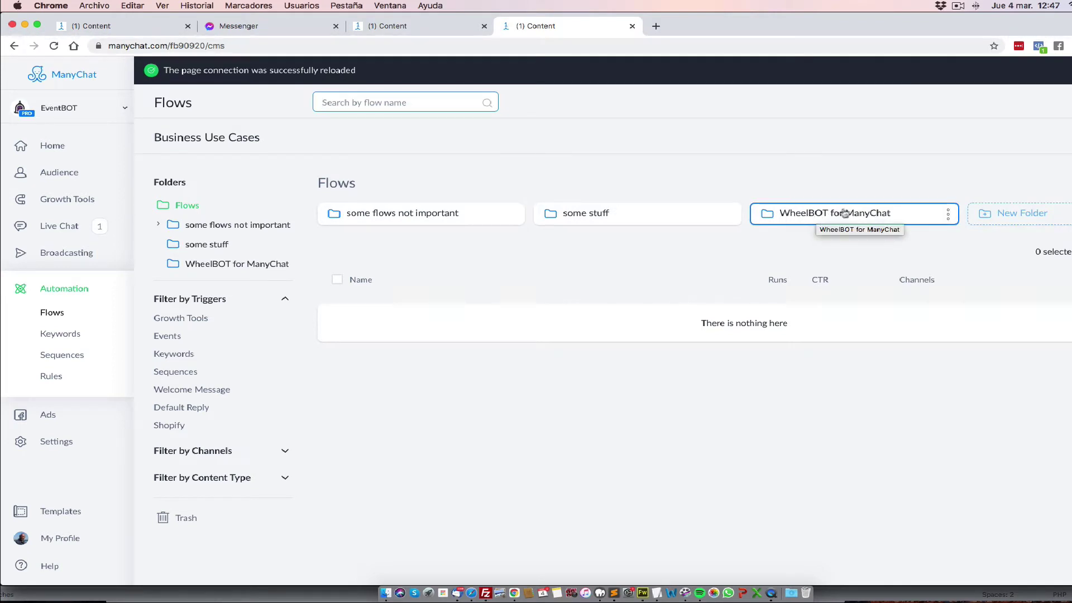
{"action": "left_click", "coordinate": [844, 216]}
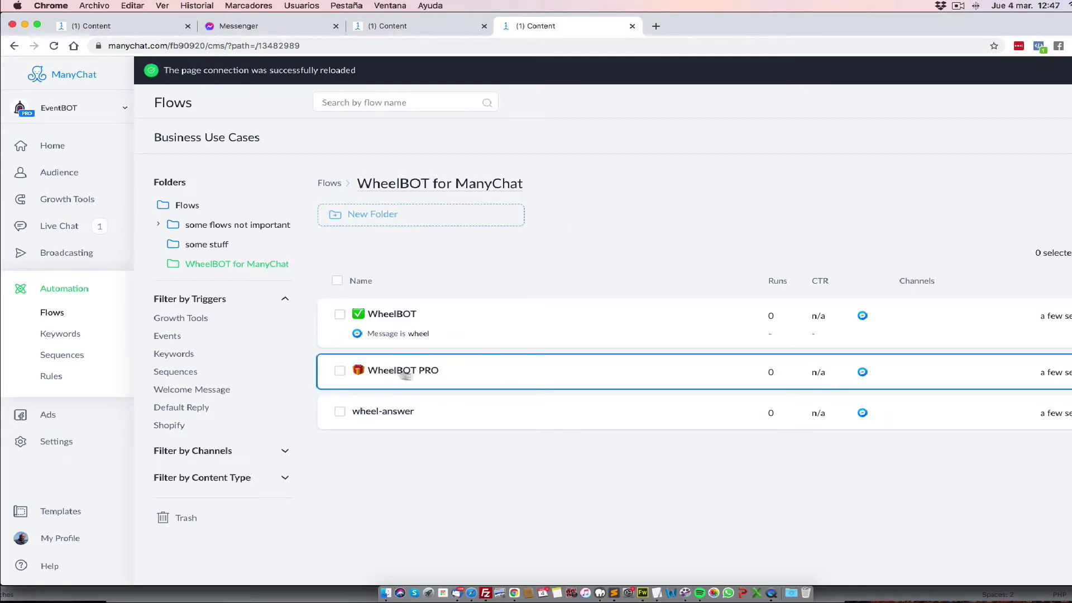
{"action": "left_click_drag", "start_coordinate": [373, 372], "coordinate": [414, 375]}
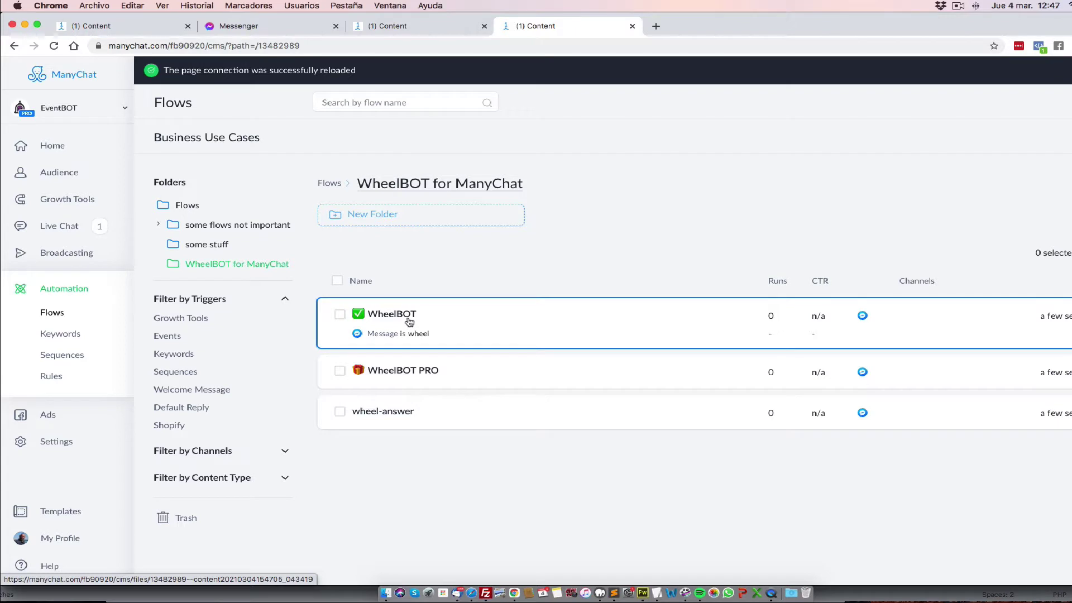
{"action": "left_click_drag", "start_coordinate": [412, 323], "coordinate": [413, 320]}
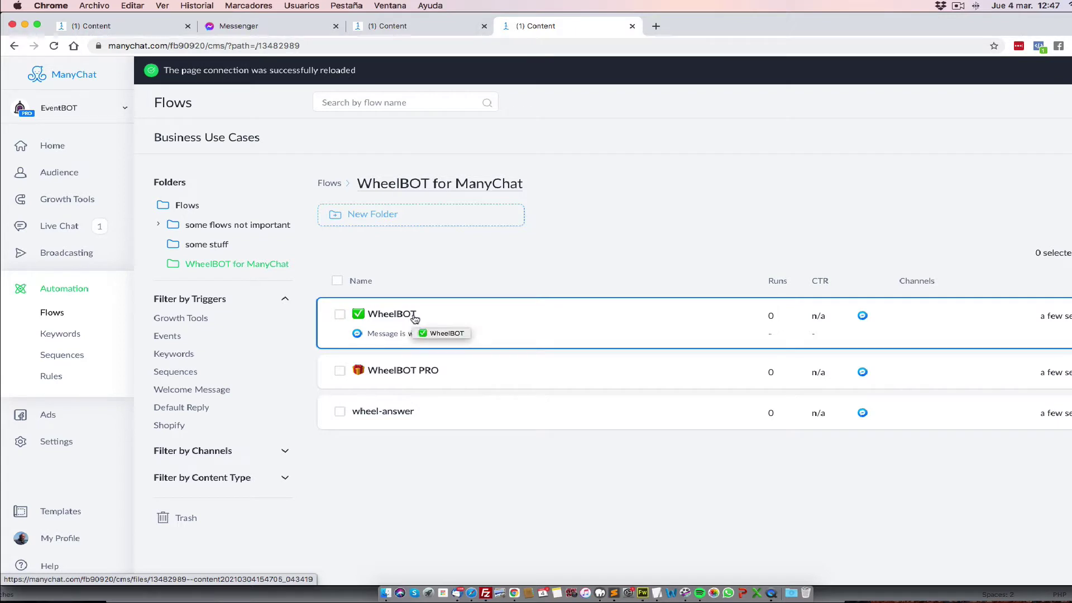
{"action": "left_click", "coordinate": [388, 413]}
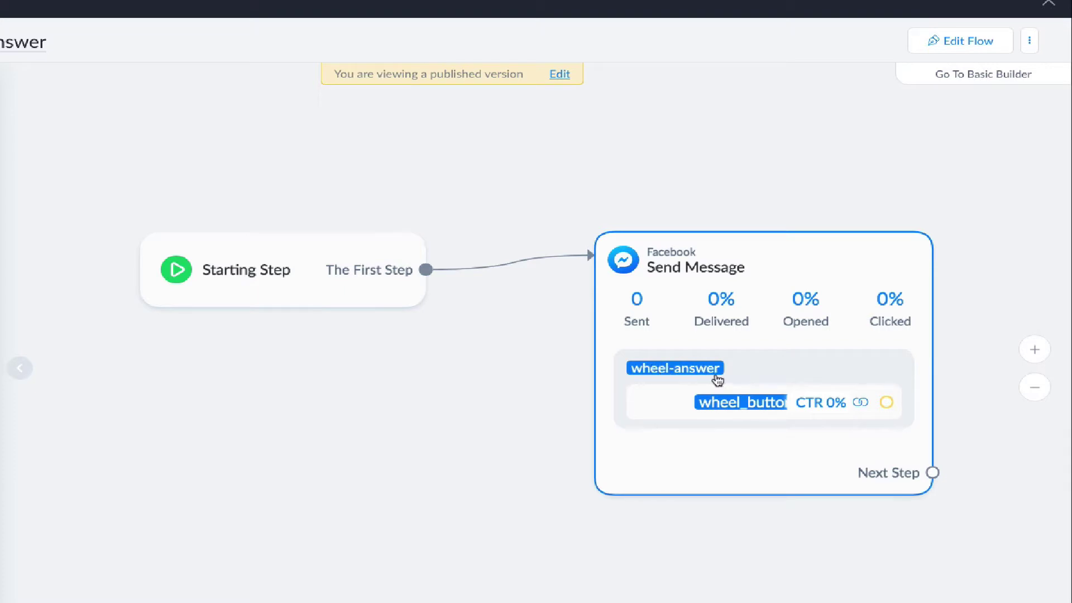
{"action": "scroll", "coordinate": [564, 349], "scroll_direction": "right", "scroll_amount": 10}
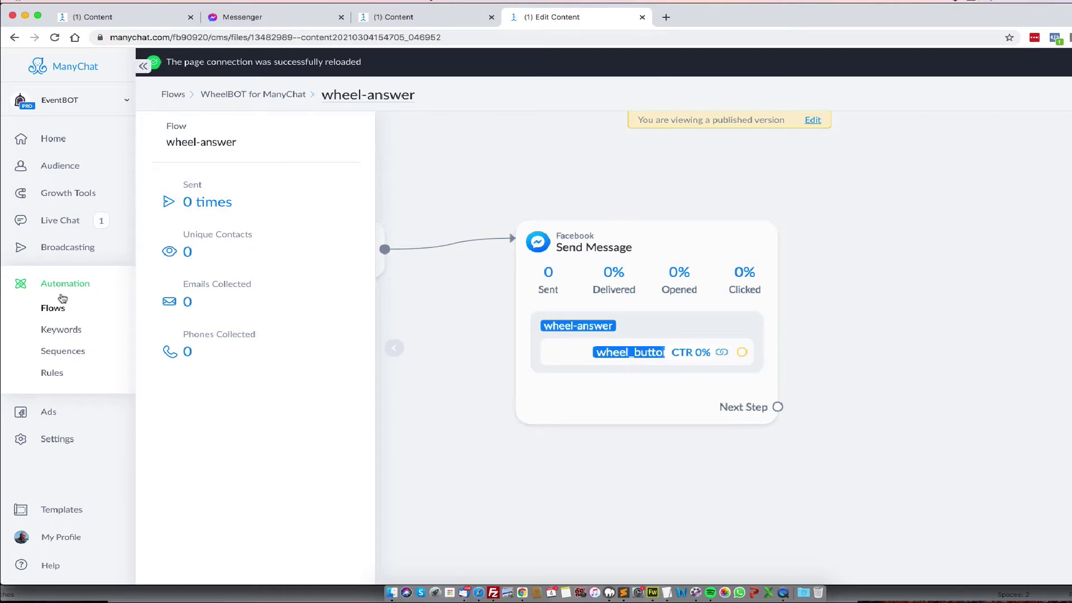
Open the WheelBOT flow for editing and inspect its STEP 1: PUT YOUR TOKEN HERE action.
{"action": "left_click", "coordinate": [109, 310]}
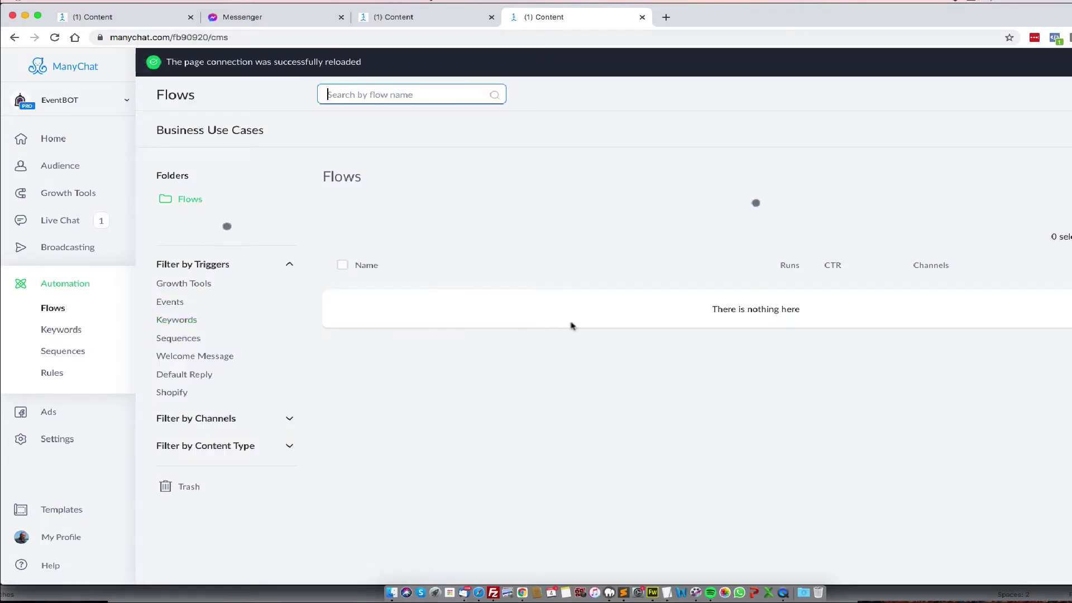
{"action": "left_click", "coordinate": [821, 208]}
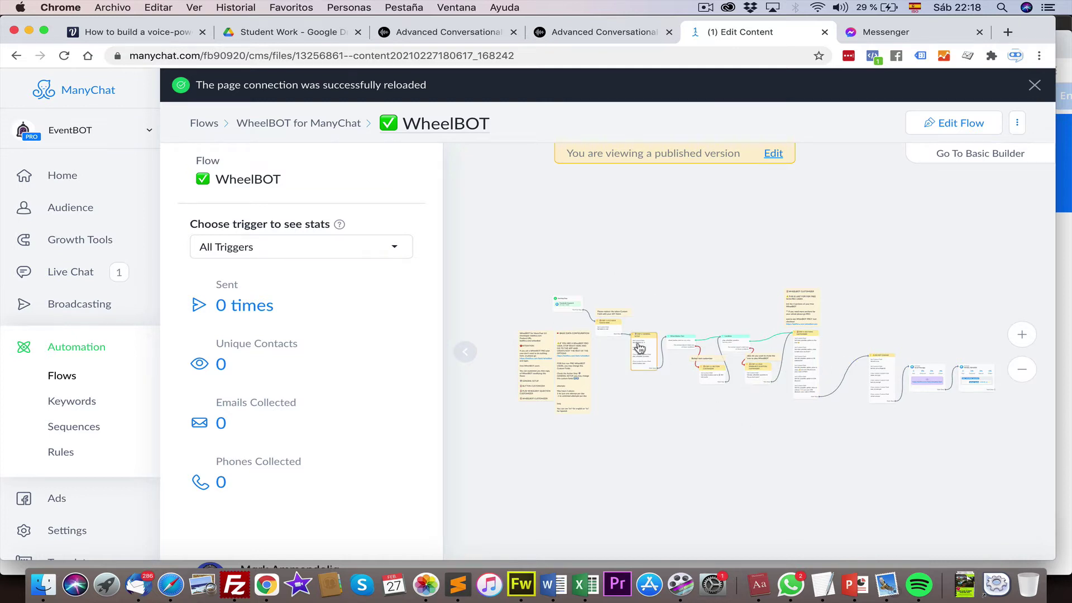
{"action": "left_click", "coordinate": [939, 124]}
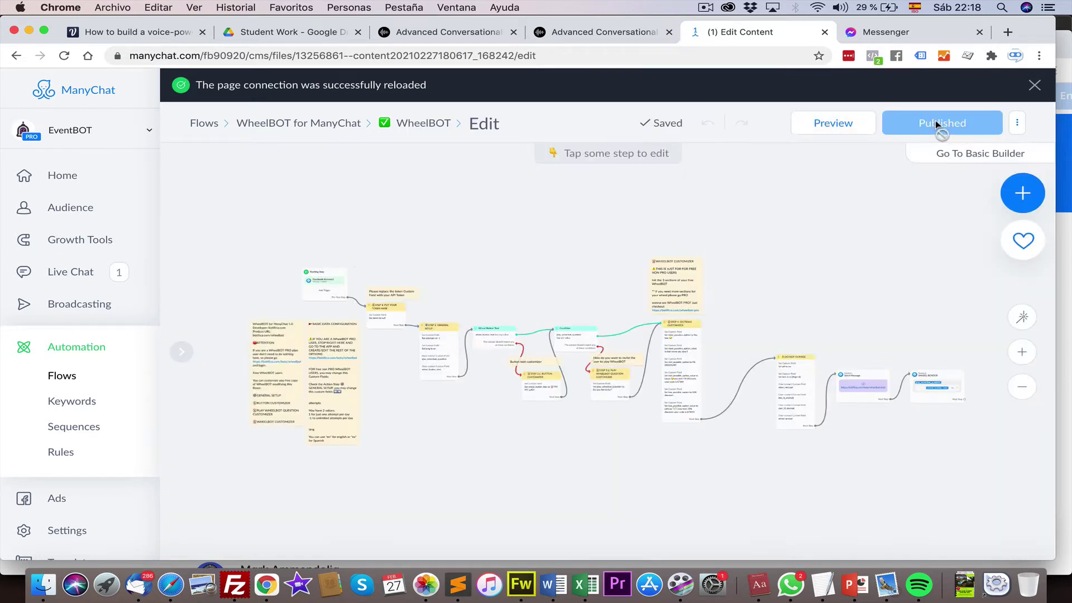
{"action": "scroll", "coordinate": [384, 339], "scroll_direction": "up", "scroll_amount": 10}
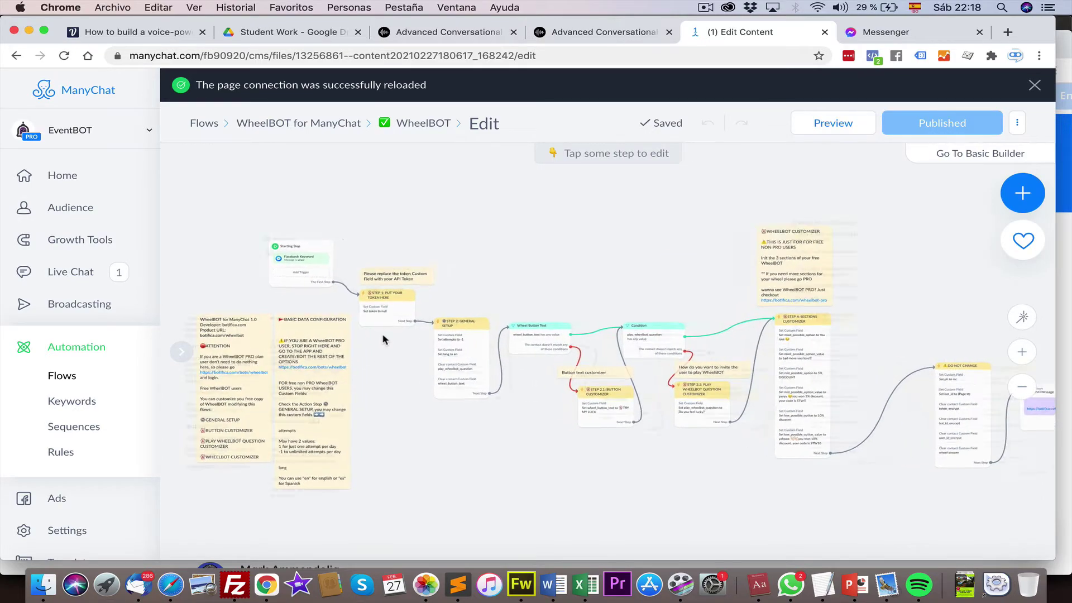
{"action": "scroll", "coordinate": [383, 339], "scroll_direction": "up", "scroll_amount": 3}
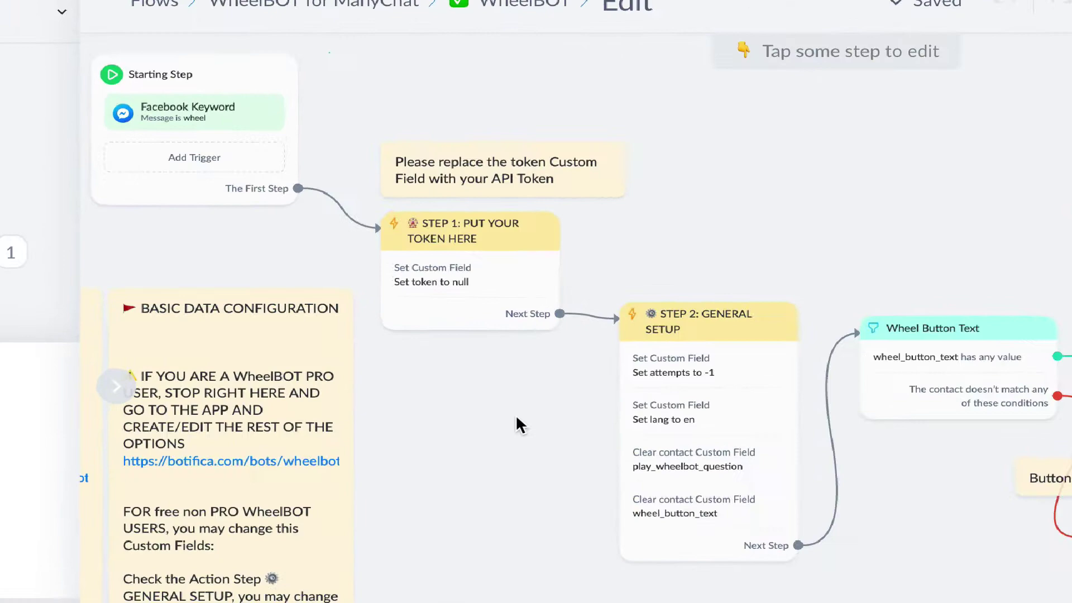
{"action": "left_click_drag", "start_coordinate": [415, 372], "coordinate": [259, 331]}
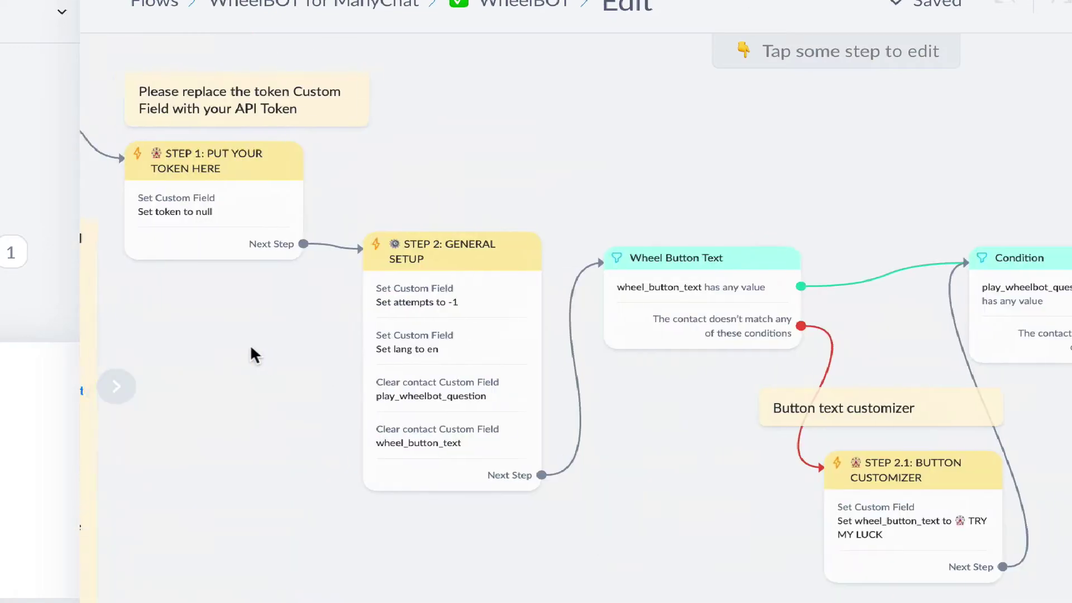
{"action": "left_click_drag", "start_coordinate": [319, 383], "coordinate": [668, 435]}
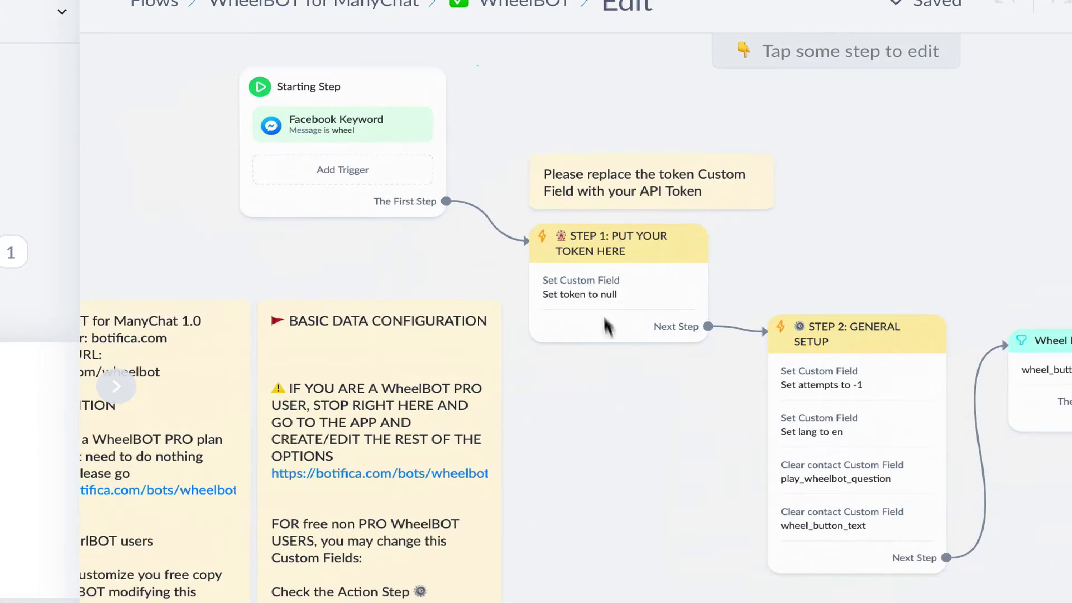
{"action": "left_click", "coordinate": [588, 300]}
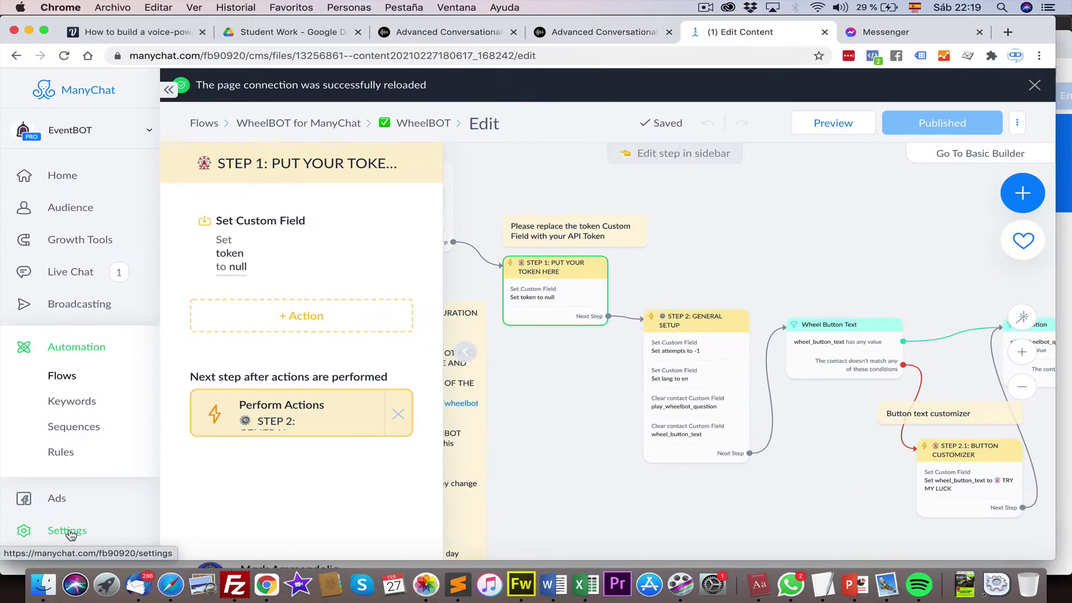
Copy the EventBOT page's API key from the API settings.
{"action": "left_click", "coordinate": [66, 532]}
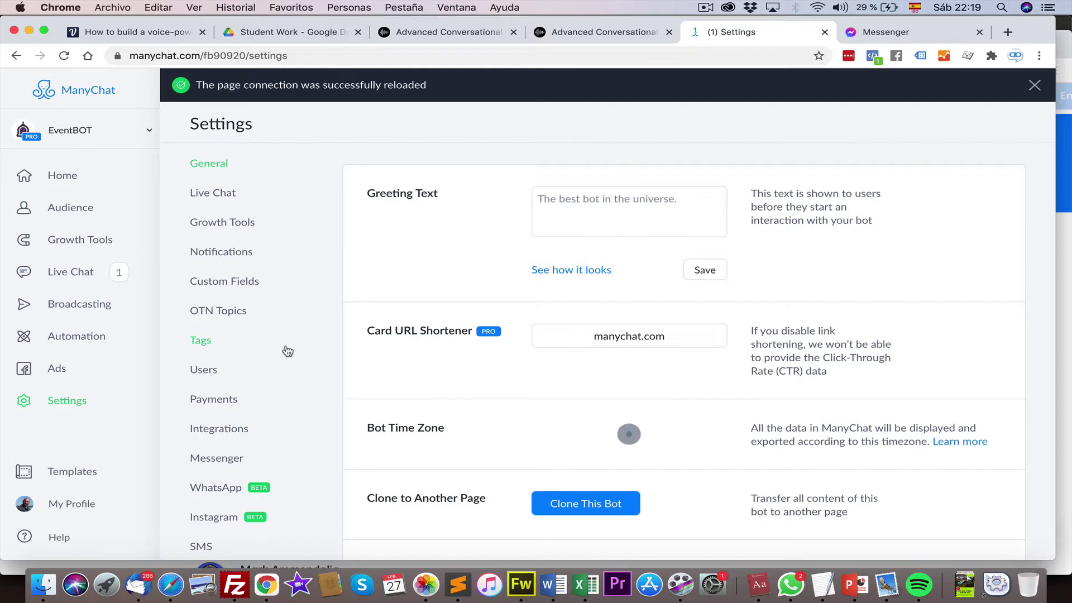
{"action": "scroll", "coordinate": [285, 357], "scroll_direction": "down", "scroll_amount": 6}
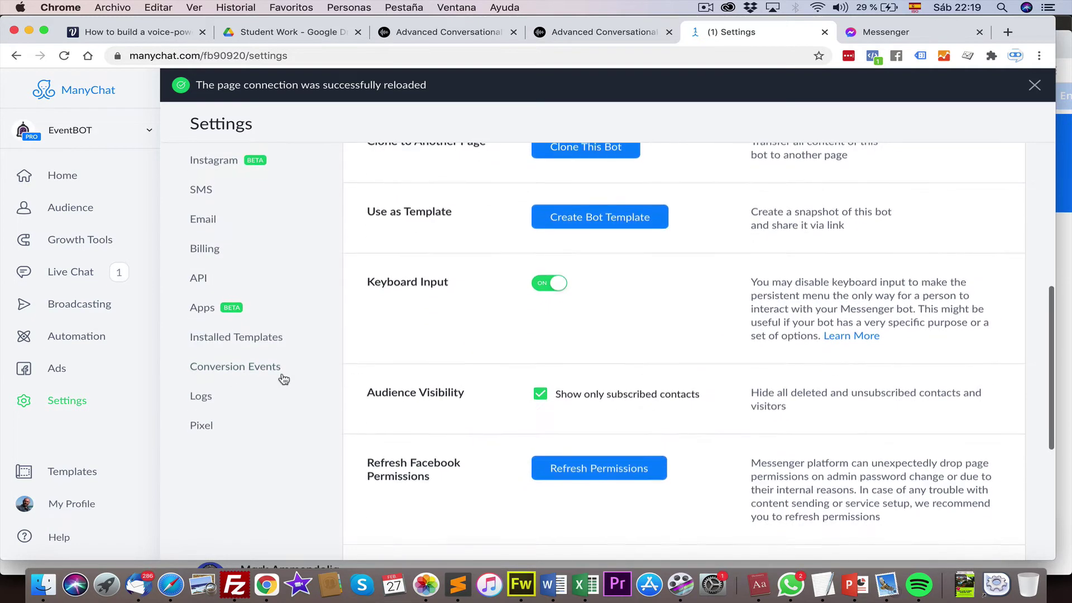
{"action": "left_click", "coordinate": [208, 277]}
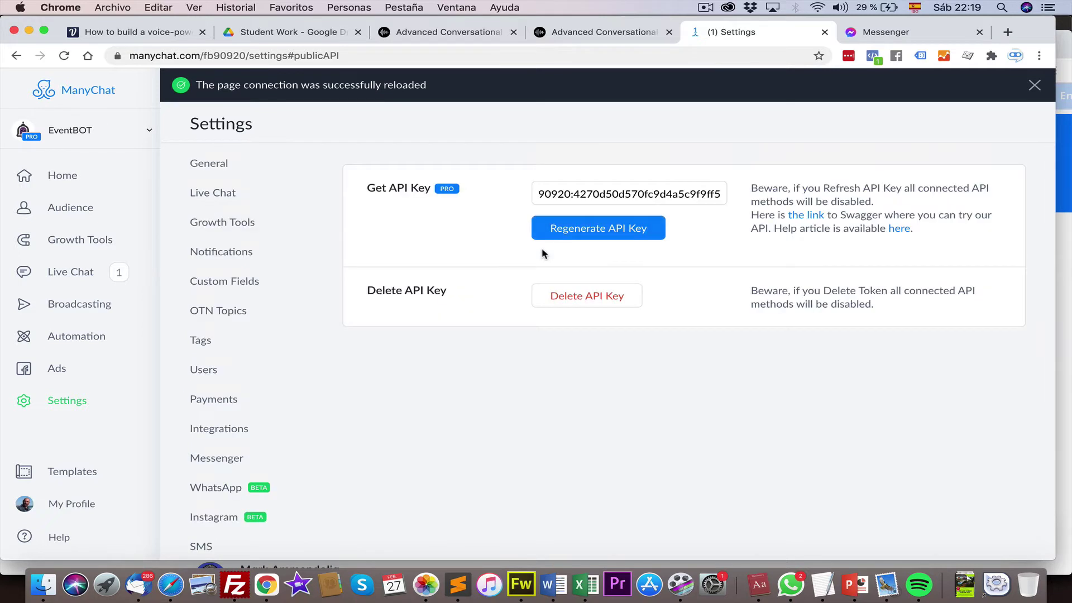
{"action": "triple_click", "coordinate": [581, 193]}
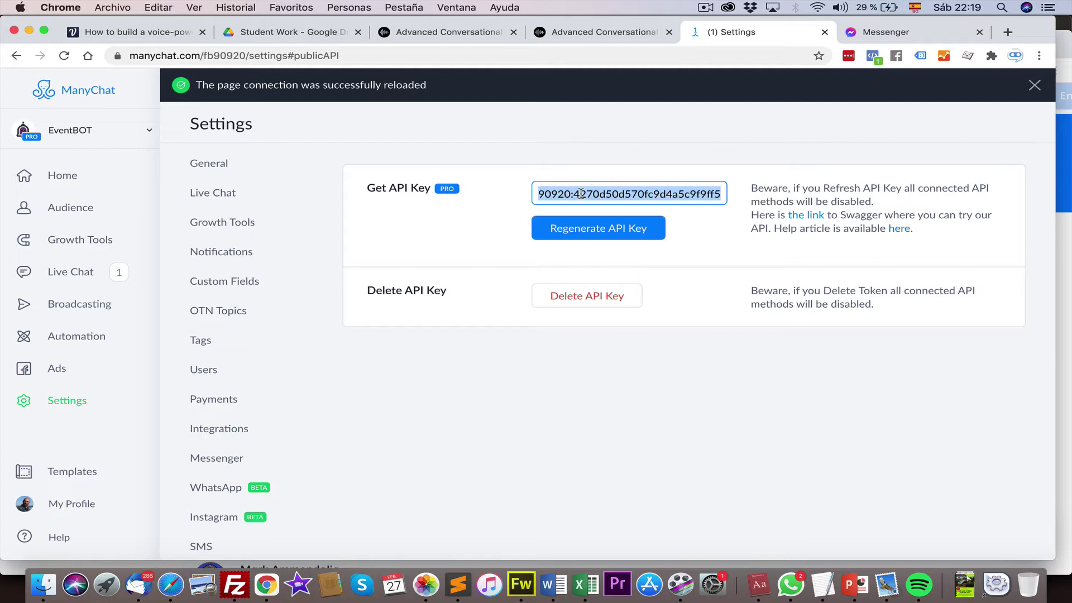
Reopen the WheelBOT flow from the WheelBOT for ManyChat folder in edit mode.
{"action": "left_click", "coordinate": [72, 340]}
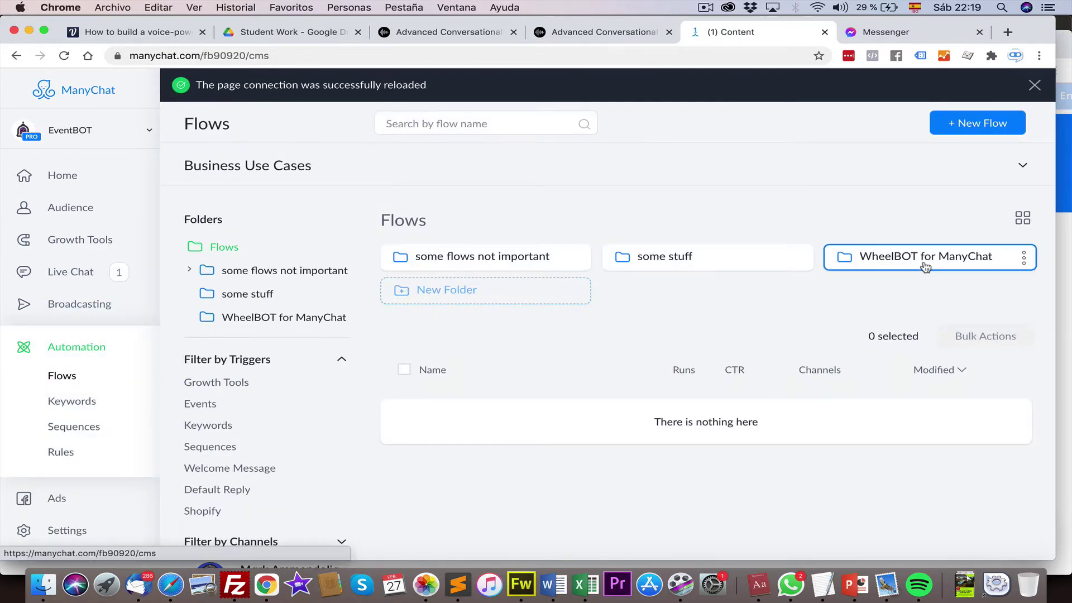
{"action": "left_click", "coordinate": [926, 267]}
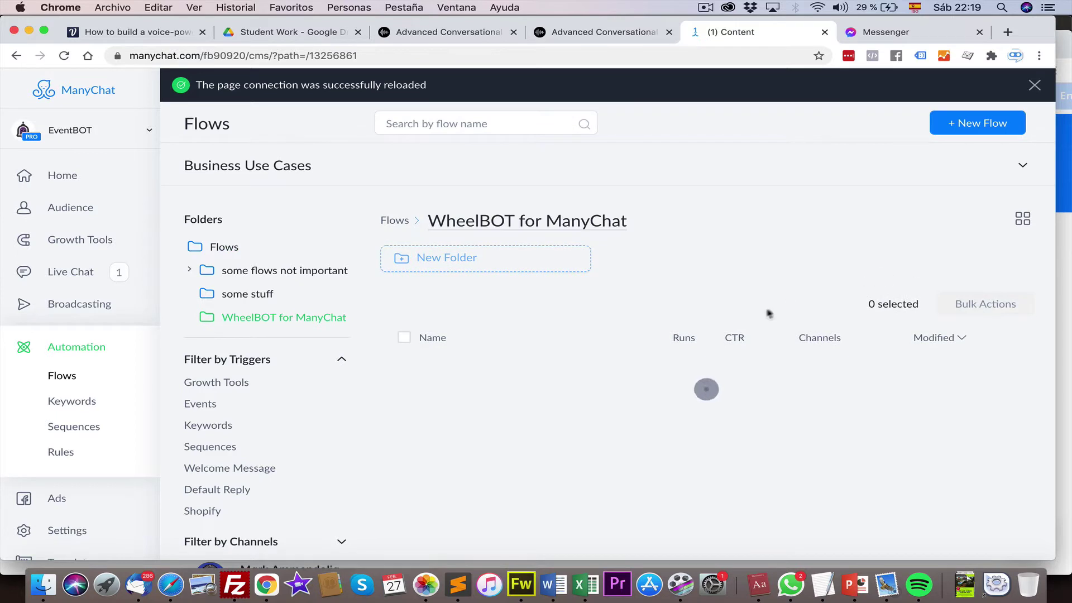
{"action": "left_click", "coordinate": [499, 398]}
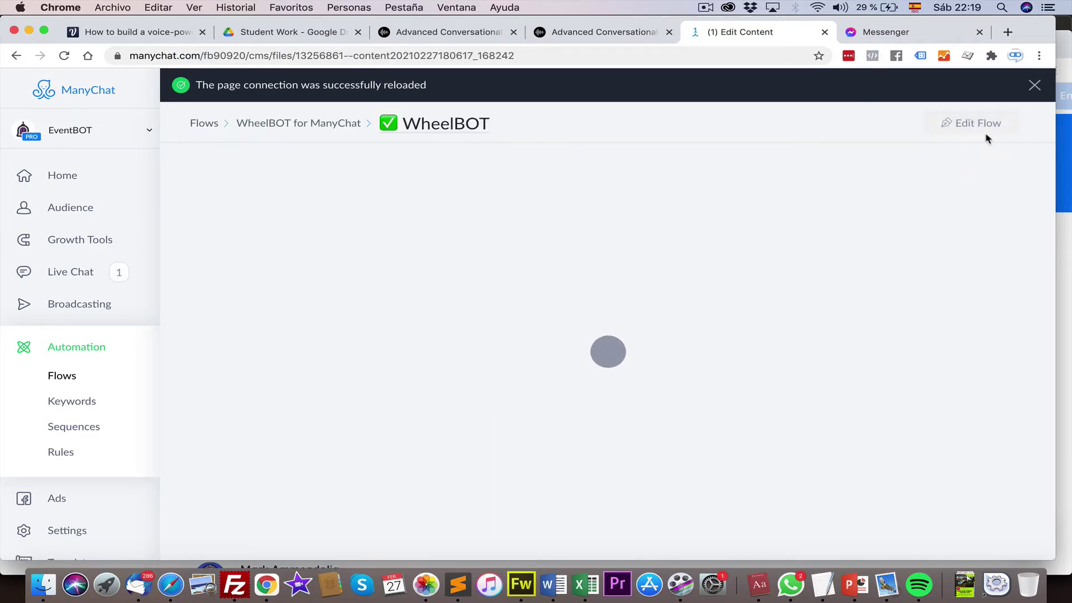
{"action": "left_click", "coordinate": [968, 129]}
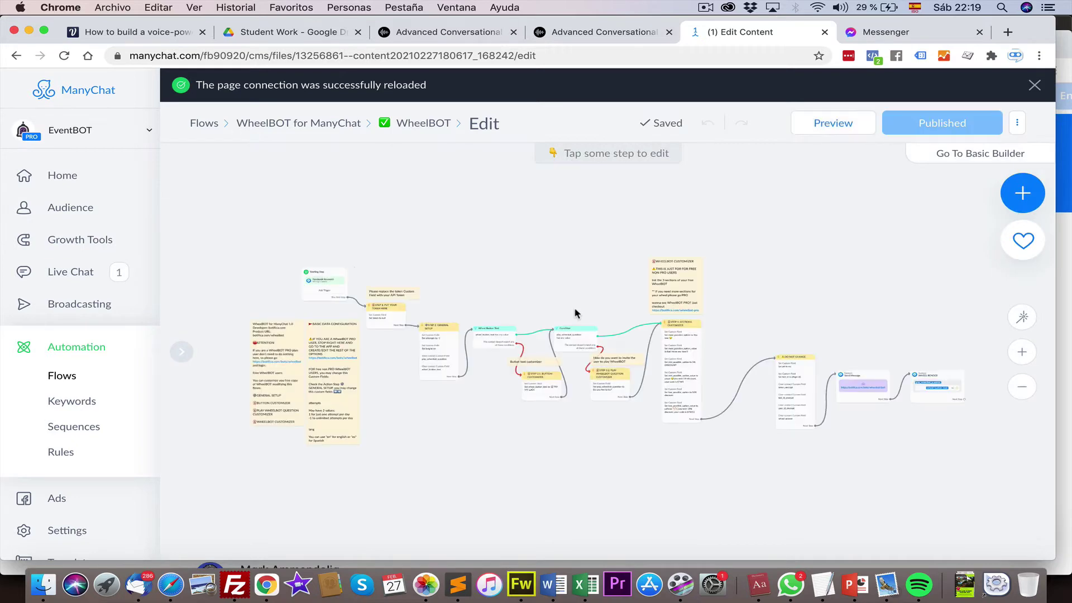
Paste the API key as the value of the token custom field in STEP 1: PUT YOUR TOKEN HERE.
{"action": "scroll", "coordinate": [427, 306], "scroll_direction": "up", "scroll_amount": 3}
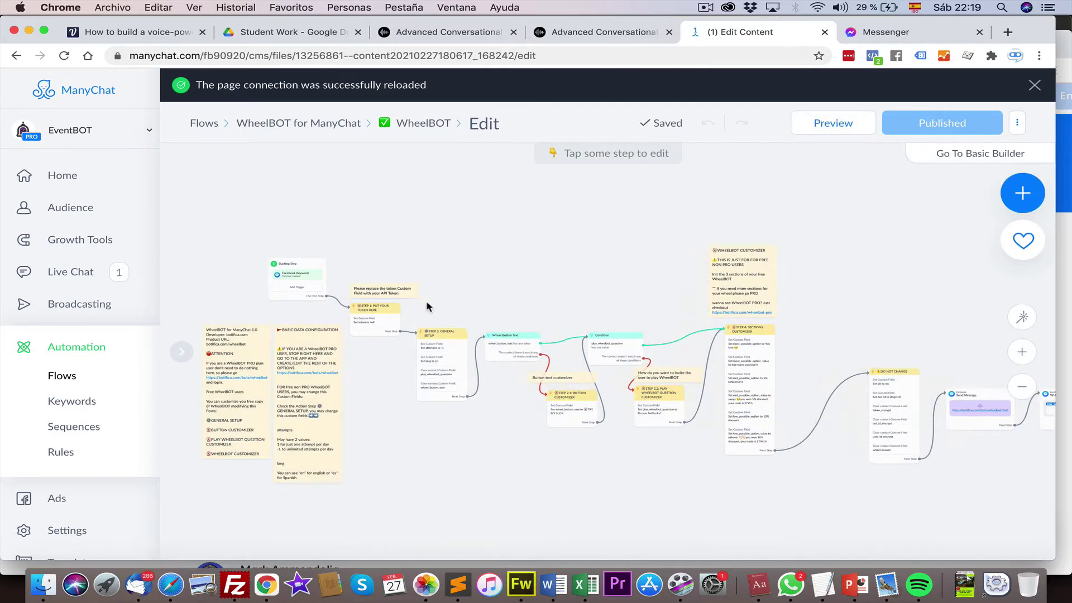
{"action": "scroll", "coordinate": [427, 306], "scroll_direction": "up", "scroll_amount": 5}
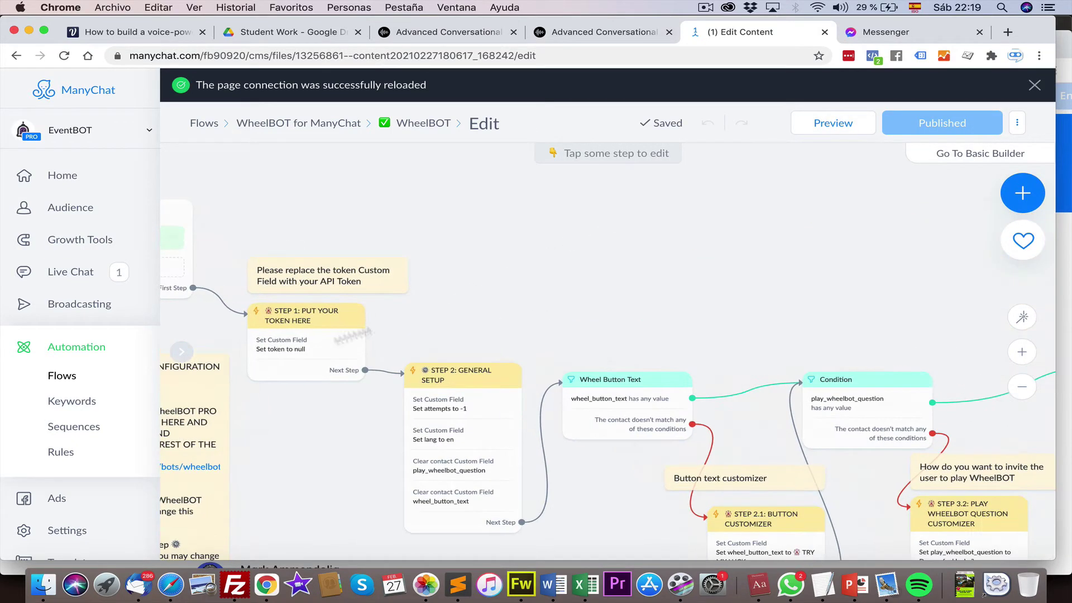
{"action": "left_click", "coordinate": [288, 355]}
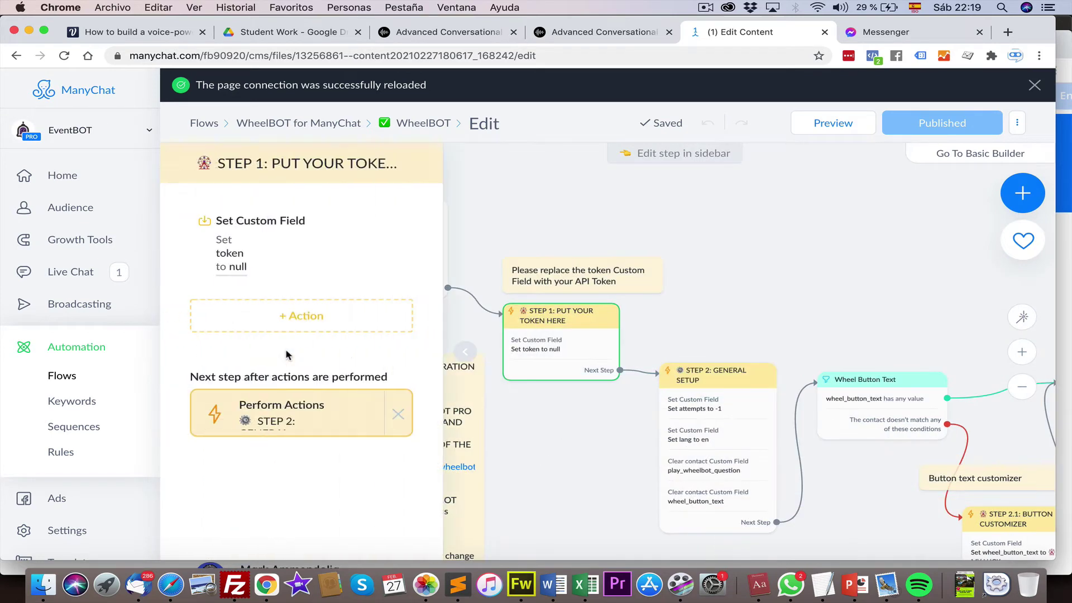
{"action": "left_click", "coordinate": [242, 268]}
{"action": "double_click", "coordinate": [466, 300]}
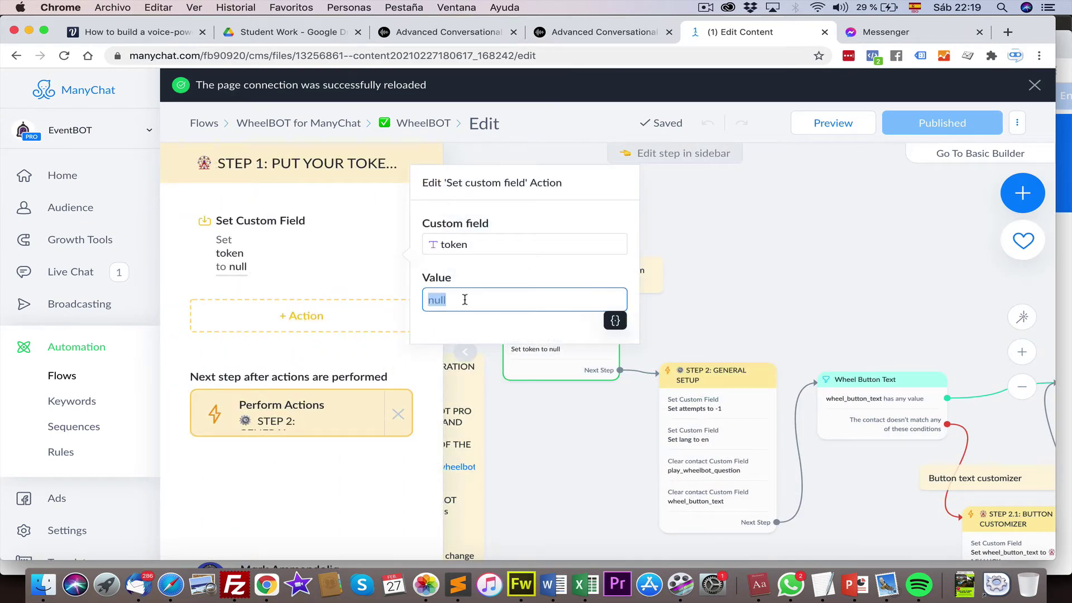
{"action": "key", "text": "BackSpace"}
{"action": "key", "text": "super+v"}
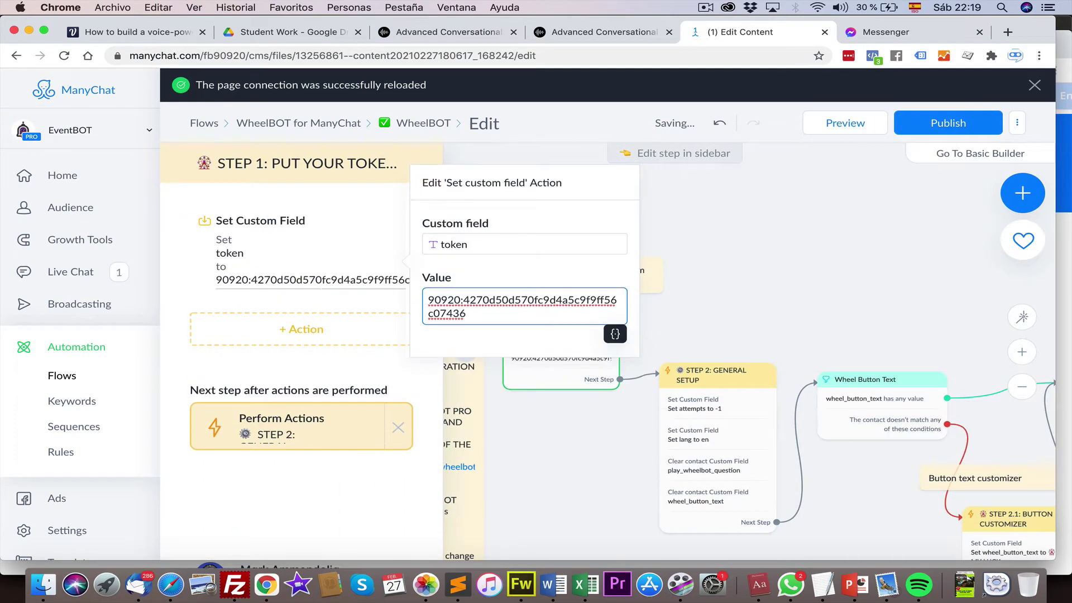
Publish the WheelBOT flow and send a preview of it to Messenger.
{"action": "left_click", "coordinate": [673, 302]}
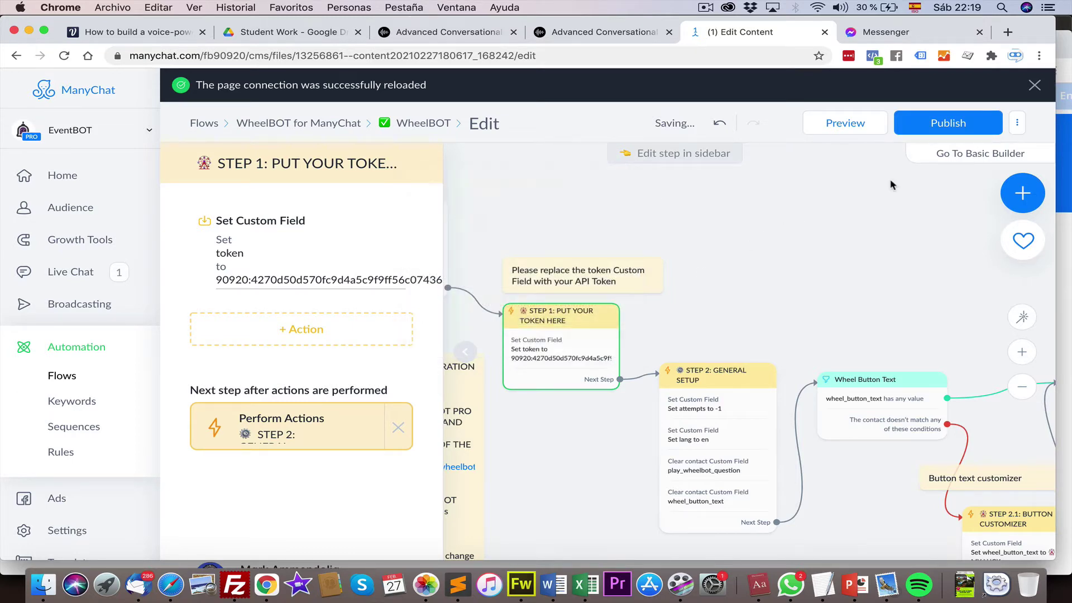
{"action": "left_click", "coordinate": [939, 124]}
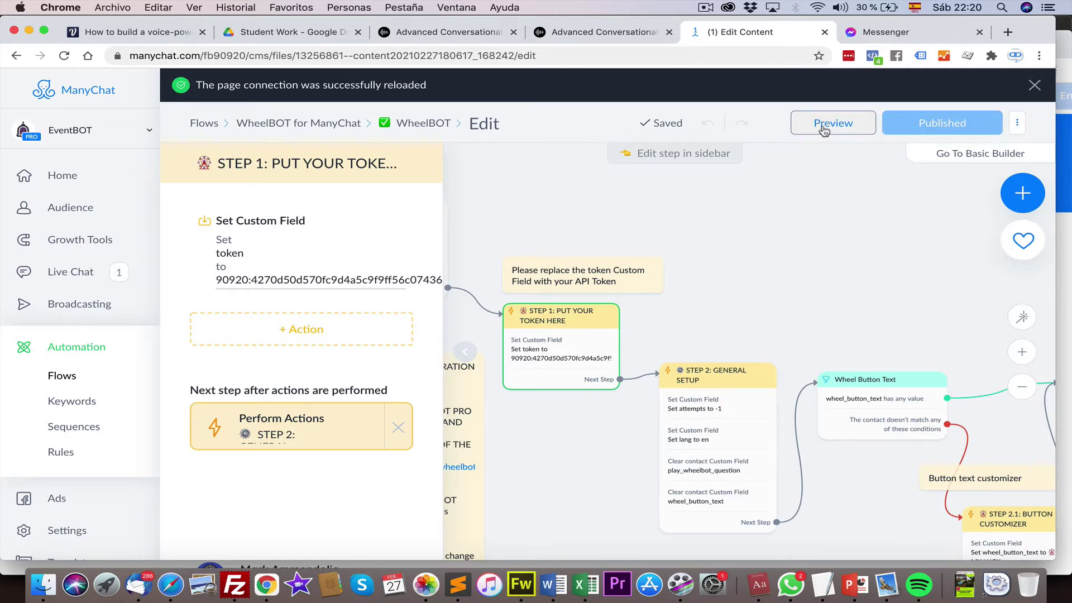
{"action": "left_click", "coordinate": [823, 130]}
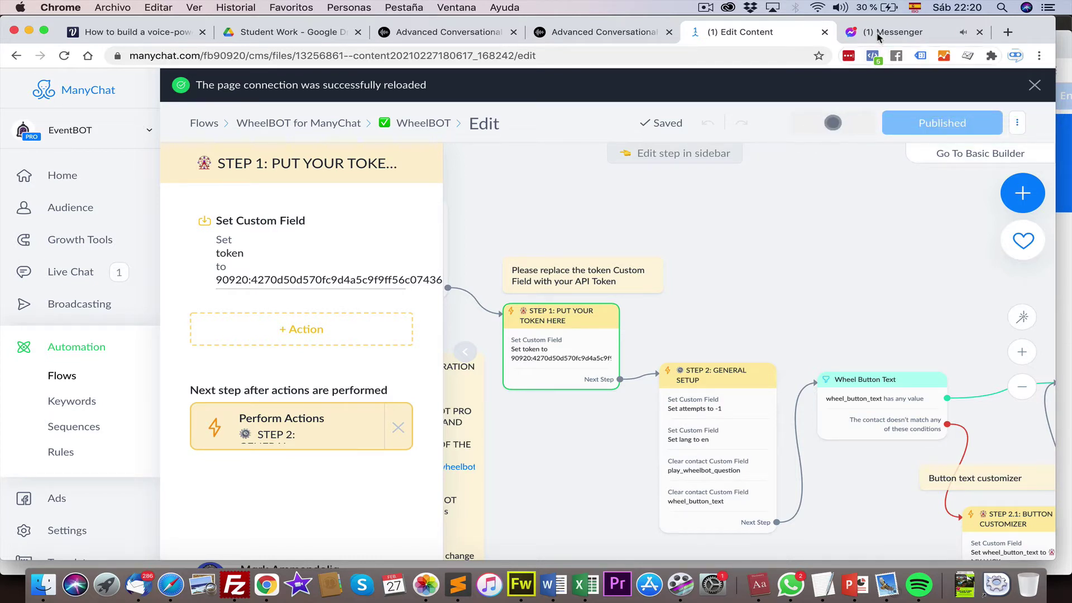
Switch to Messenger, launch the wheel from the Eventbot MC chat's TRY MY LUCK message, spin it and check the reply.
{"action": "left_click", "coordinate": [878, 34]}
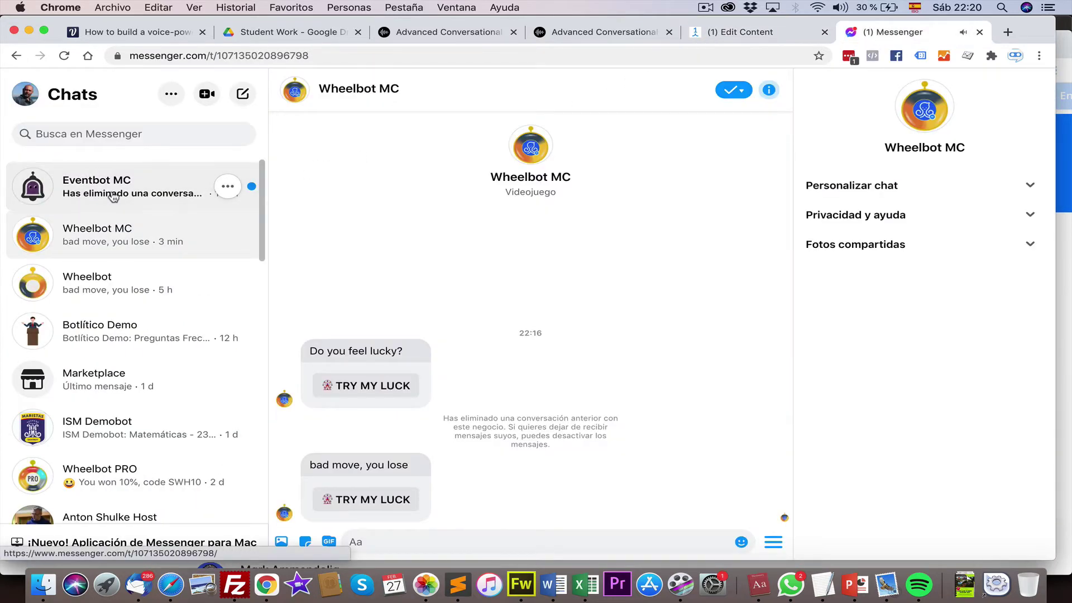
{"action": "left_click", "coordinate": [113, 194]}
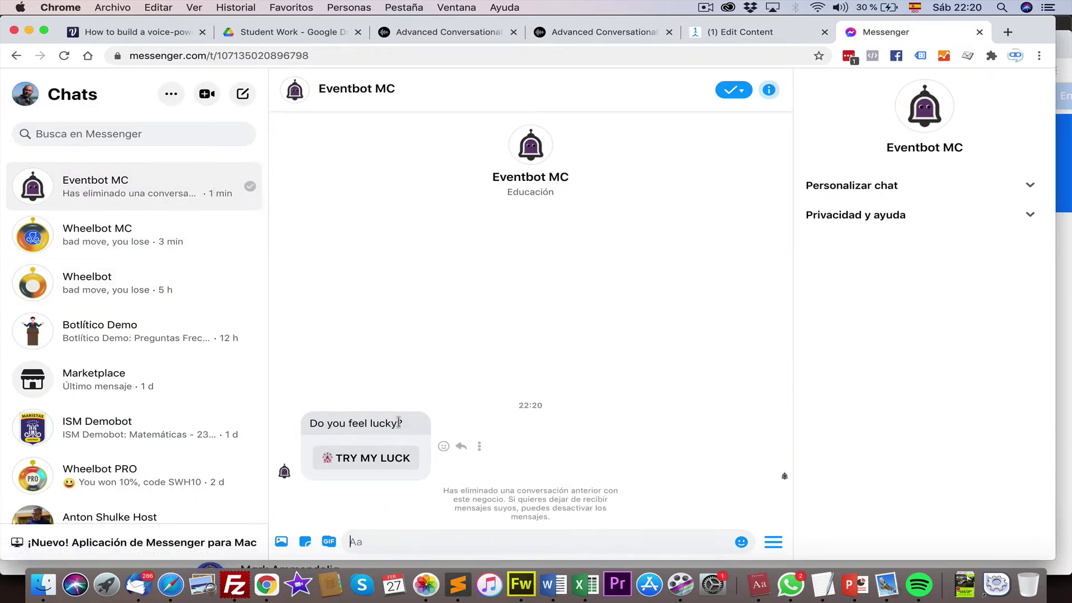
{"action": "left_click", "coordinate": [367, 459]}
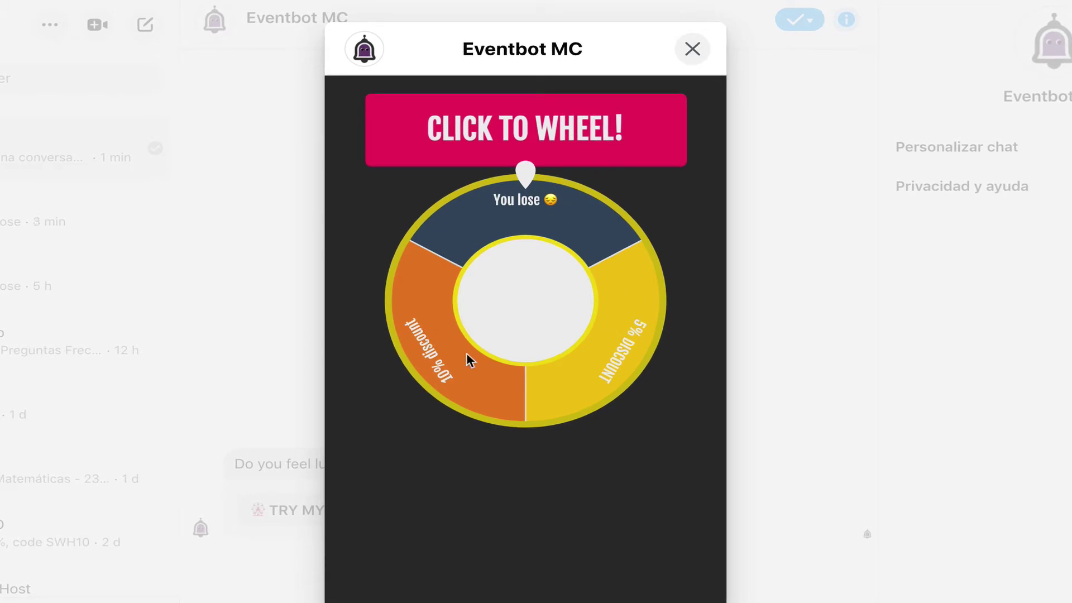
{"action": "left_click", "coordinate": [513, 144]}
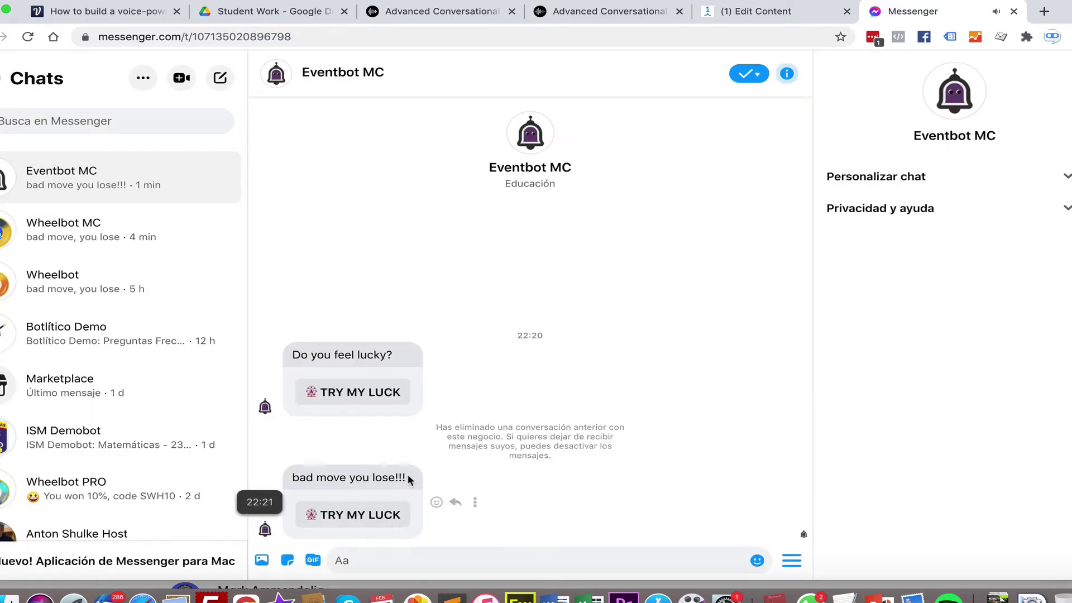
{"action": "left_click_drag", "start_coordinate": [409, 479], "coordinate": [291, 475]}
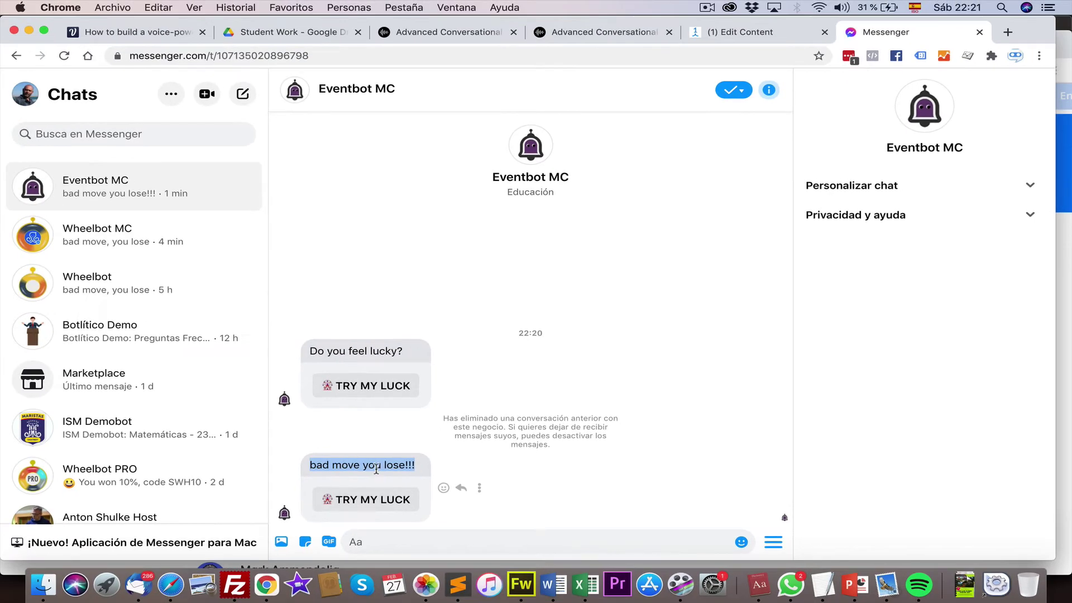
Switch back to the WheelBOT flow in ManyChat and review its actions and conditions through STEP 4: SECTIONS CUSTOMIZER.
{"action": "left_click", "coordinate": [761, 35]}
{"action": "scroll", "coordinate": [509, 264], "scroll_direction": "right", "scroll_amount": 5}
{"action": "scroll", "coordinate": [509, 263], "scroll_direction": "down", "scroll_amount": 1}
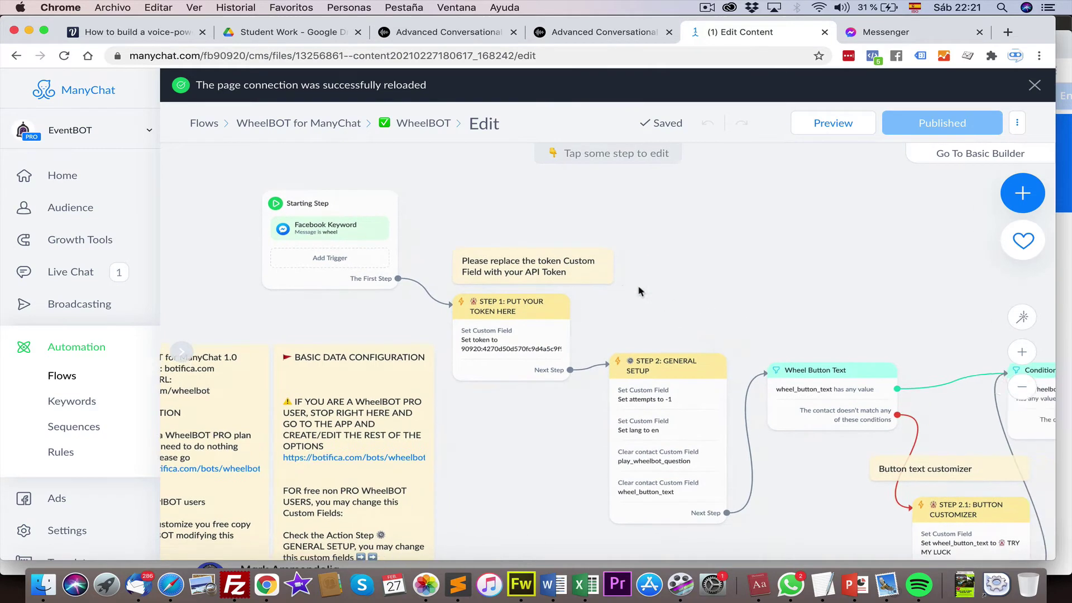
{"action": "scroll", "coordinate": [480, 254], "scroll_direction": "right", "scroll_amount": 2}
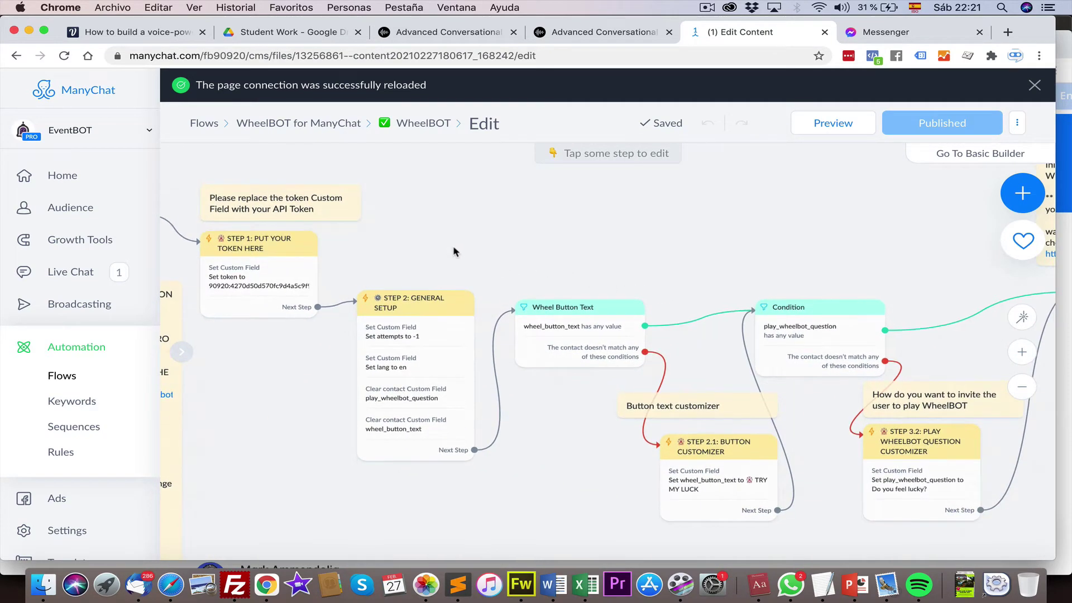
{"action": "scroll", "coordinate": [539, 242], "scroll_direction": "right", "scroll_amount": 3}
{"action": "scroll", "coordinate": [539, 242], "scroll_direction": "right", "scroll_amount": 4}
{"action": "scroll", "coordinate": [539, 241], "scroll_direction": "down", "scroll_amount": 1}
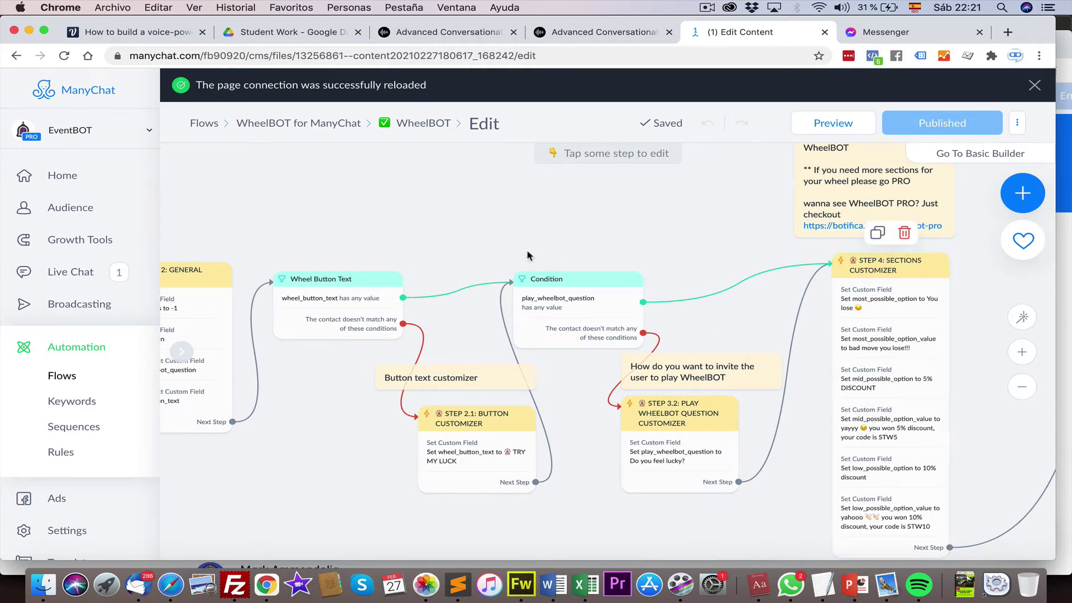
{"action": "left_click_drag", "start_coordinate": [398, 212], "coordinate": [558, 184]}
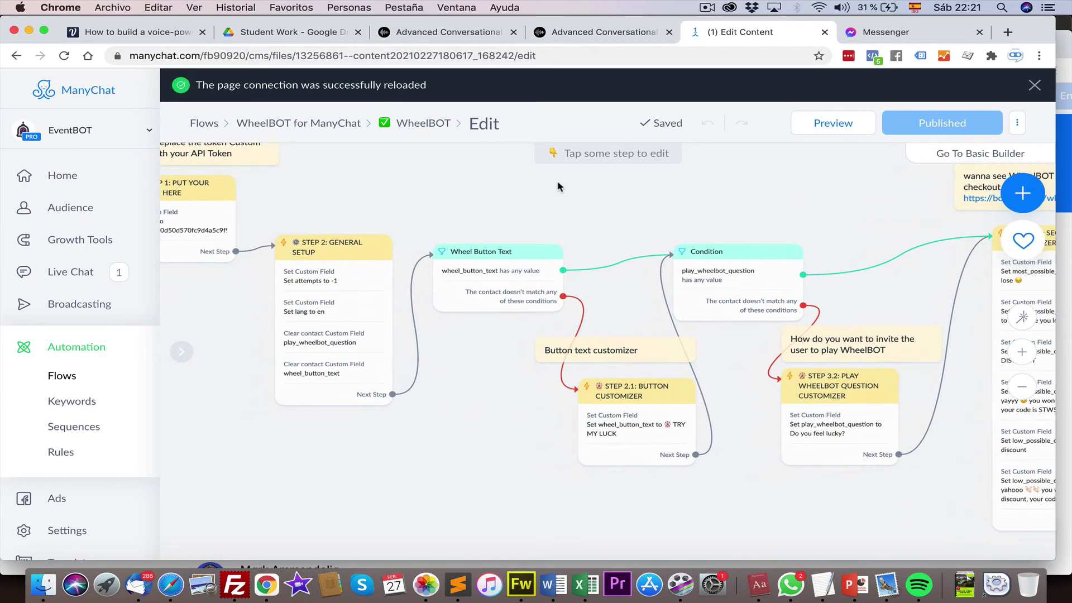
Inspect the STEP 2: GENERAL SETUP actions and read the BASIC DATA CONFIGURATION note on the attempts and lang values.
{"action": "left_click", "coordinate": [314, 299]}
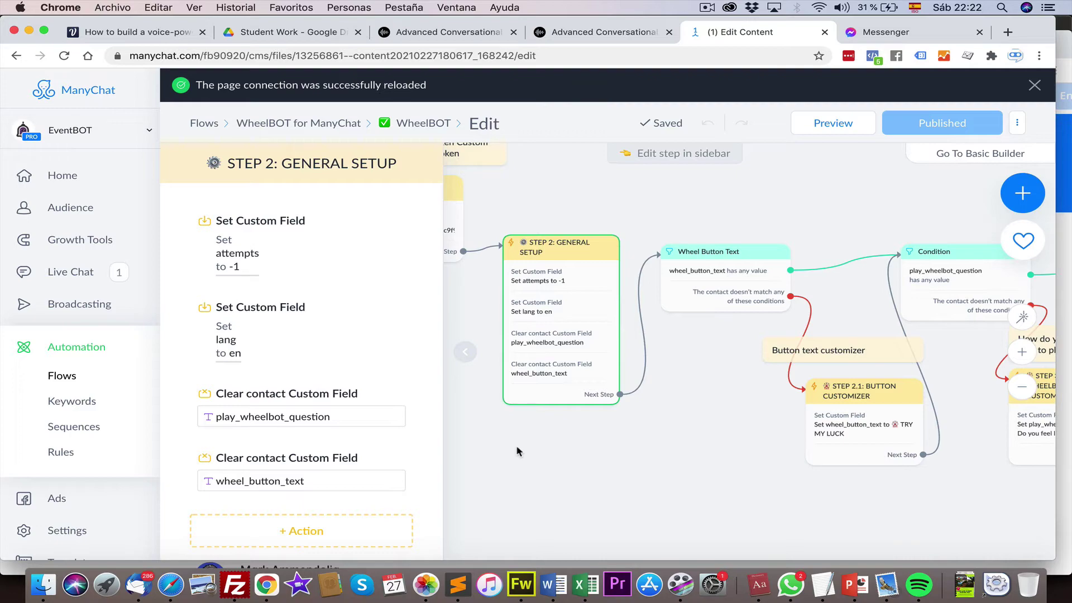
{"action": "left_click", "coordinate": [494, 445]}
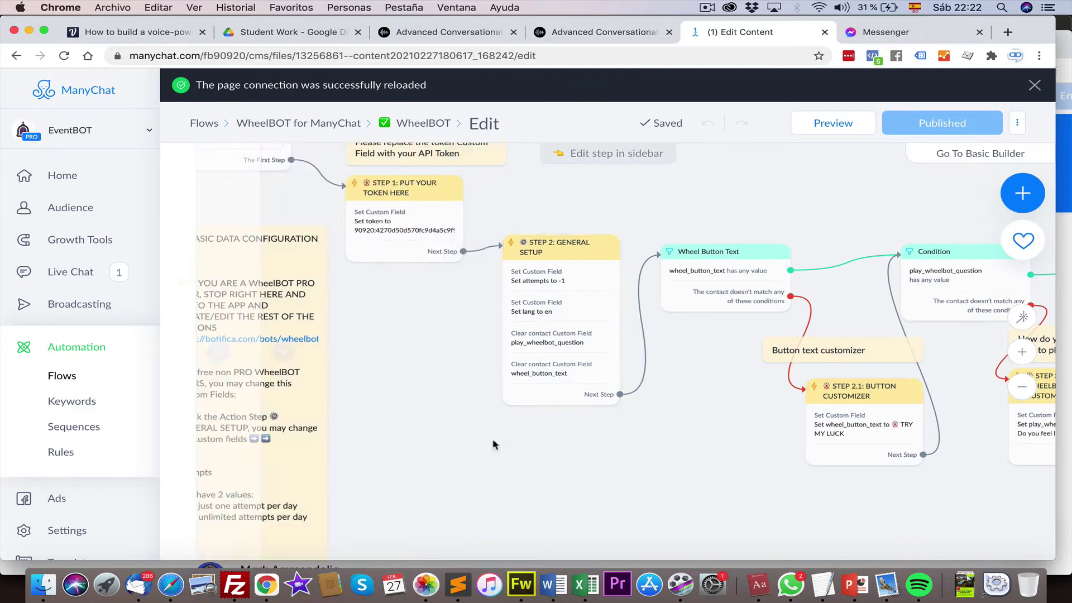
{"action": "left_click_drag", "start_coordinate": [434, 435], "coordinate": [512, 385]}
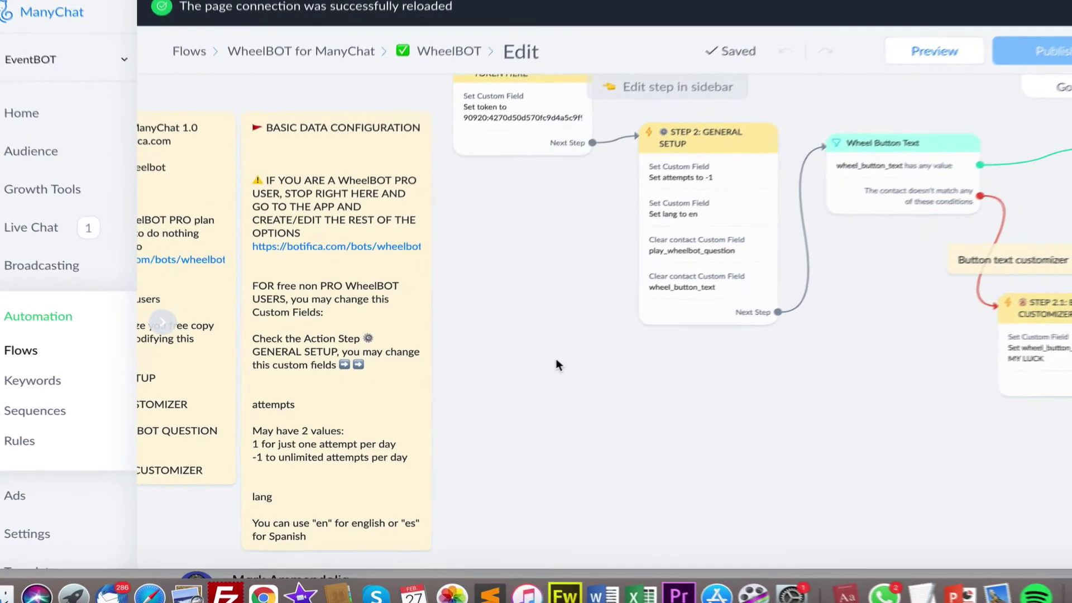
{"action": "left_click", "coordinate": [262, 492]}
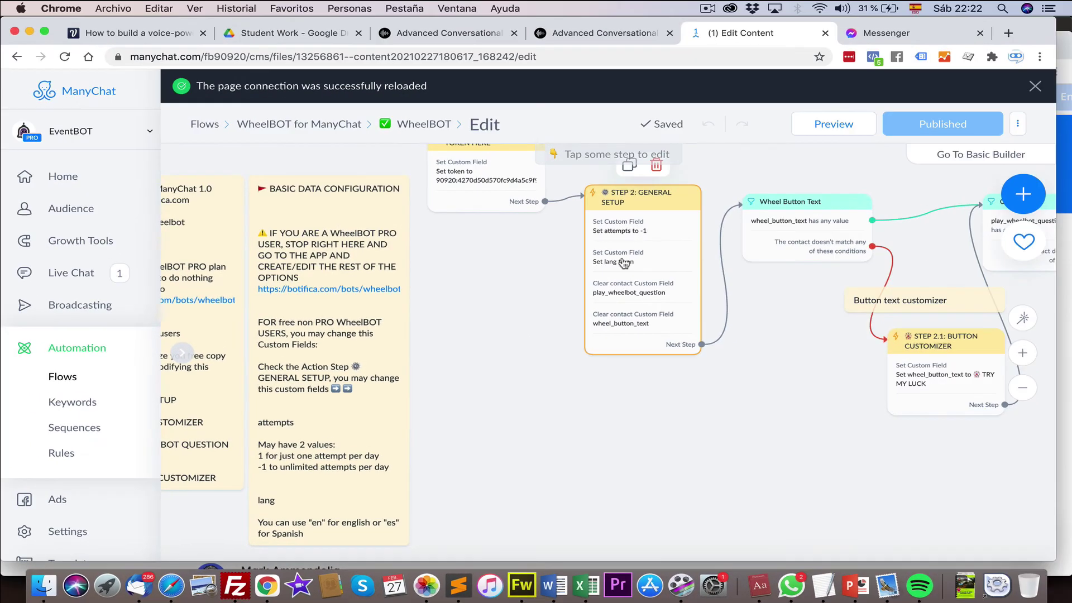
Try setting the lang custom field in STEP 2: GENERAL SETUP to es.
{"action": "left_click", "coordinate": [622, 257]}
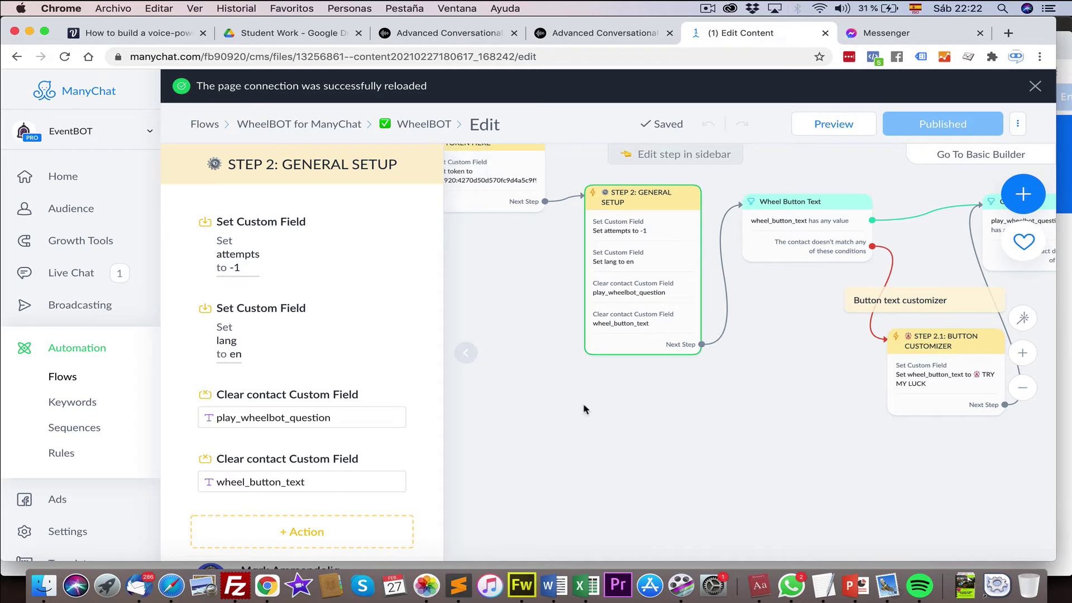
{"action": "left_click", "coordinate": [237, 358]}
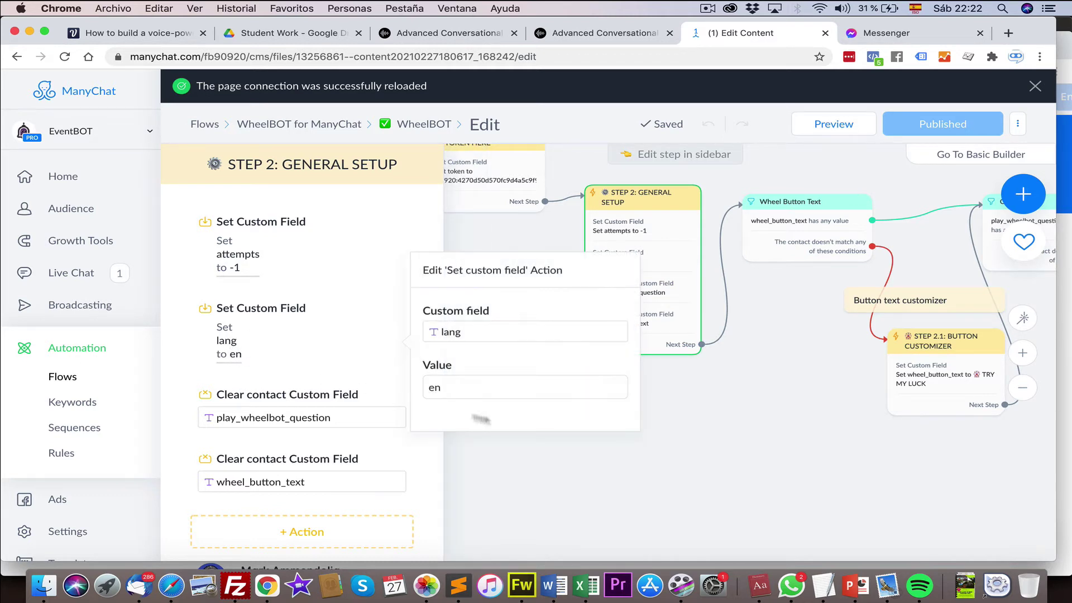
{"action": "left_click", "coordinate": [466, 390]}
{"action": "type", "text": "s"}
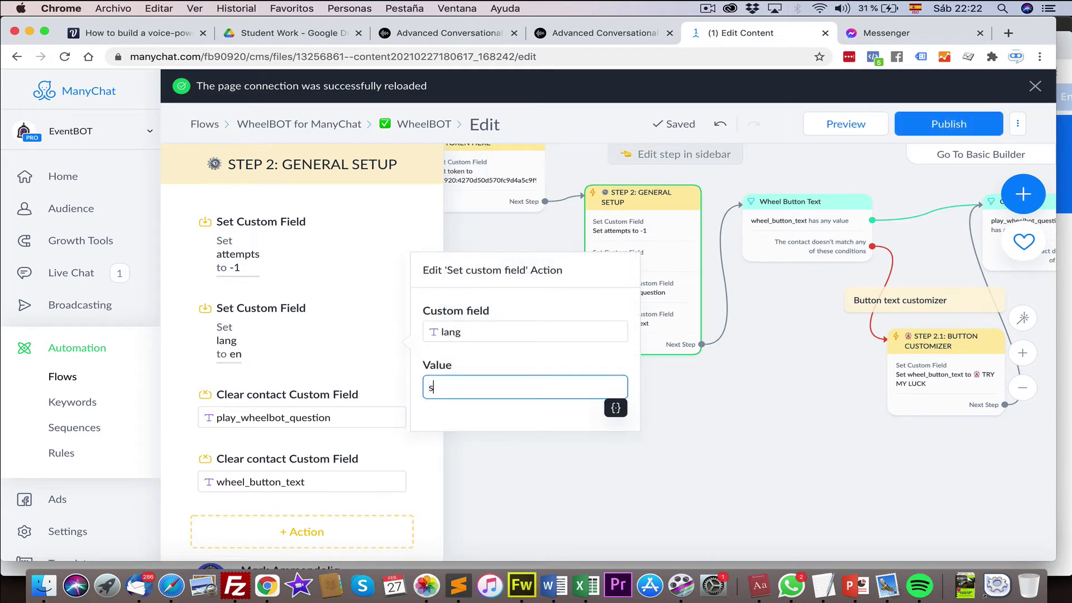
{"action": "key", "text": "BackSpace"}
{"action": "type", "text": "es"}
{"action": "left_click", "coordinate": [697, 417]}
Compare the wheel_button_text value in STEP 2.1: BUTTON CUSTOMIZER with the button label in the Eventbot MC chat on Messenger.
{"action": "left_click_drag", "start_coordinate": [787, 379], "coordinate": [485, 377]}
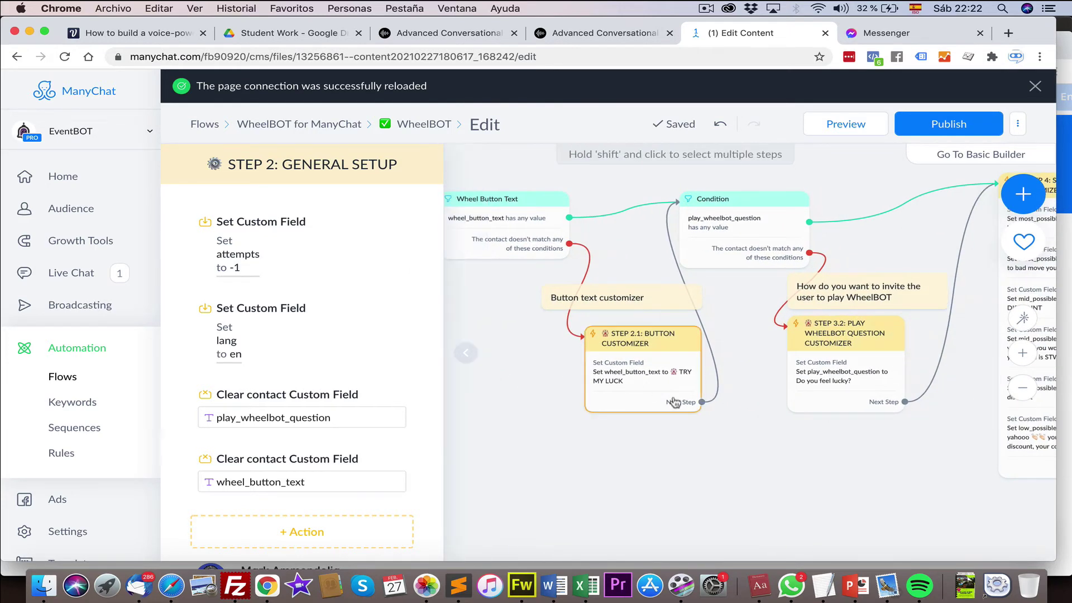
{"action": "mouse_move", "coordinate": [631, 385]}
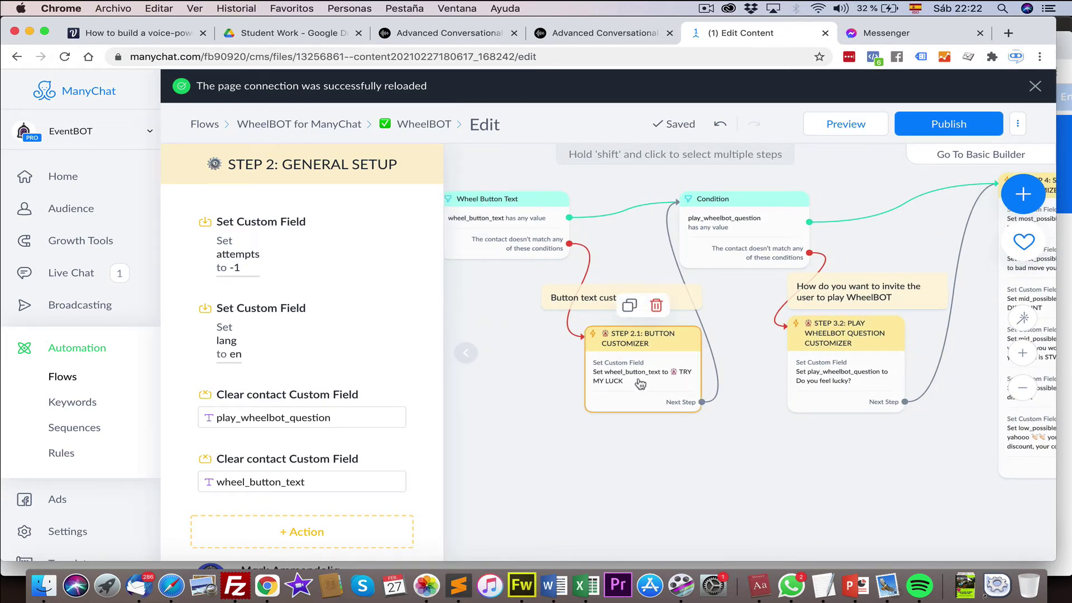
{"action": "left_click", "coordinate": [888, 33]}
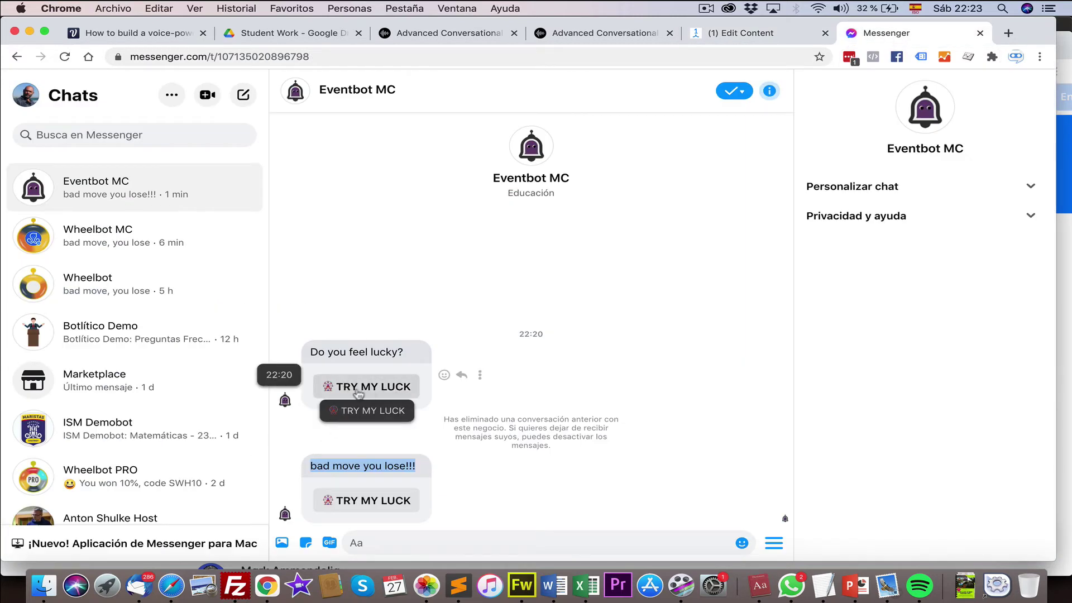
{"action": "left_click", "coordinate": [748, 34]}
{"action": "mouse_move", "coordinate": [630, 376]}
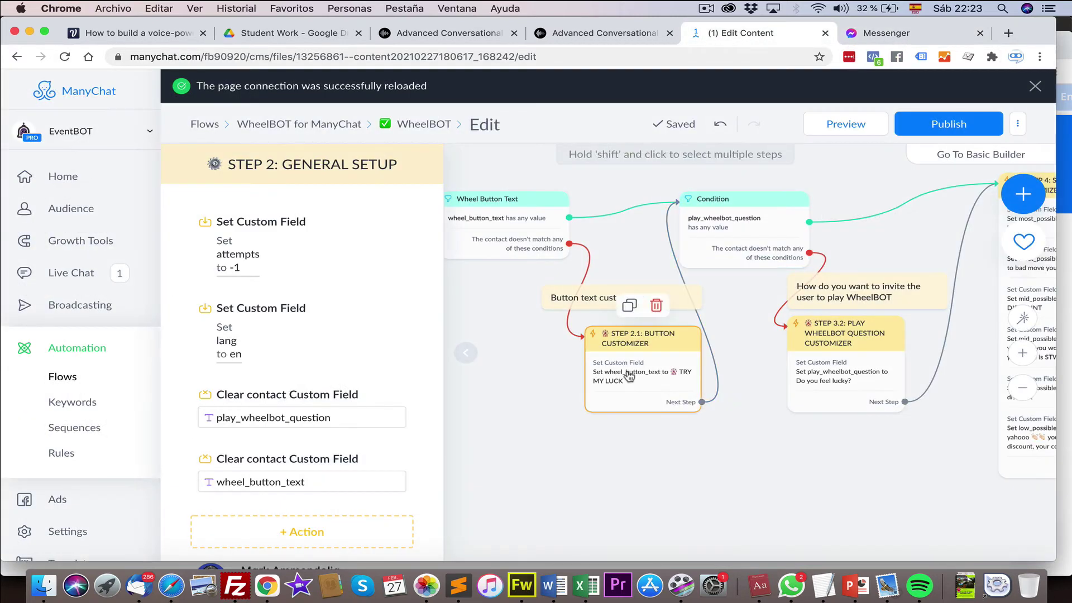
{"action": "left_click", "coordinate": [297, 273]}
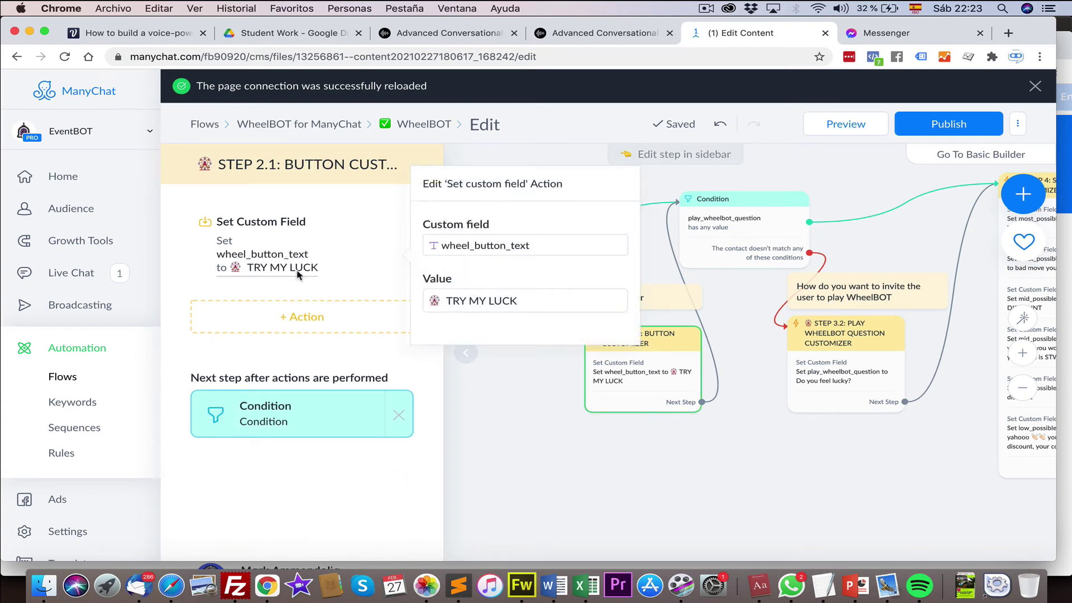
{"action": "left_click", "coordinate": [520, 300]}
{"action": "left_click_drag", "start_coordinate": [520, 300], "coordinate": [475, 299]}
{"action": "left_click", "coordinate": [739, 444]}
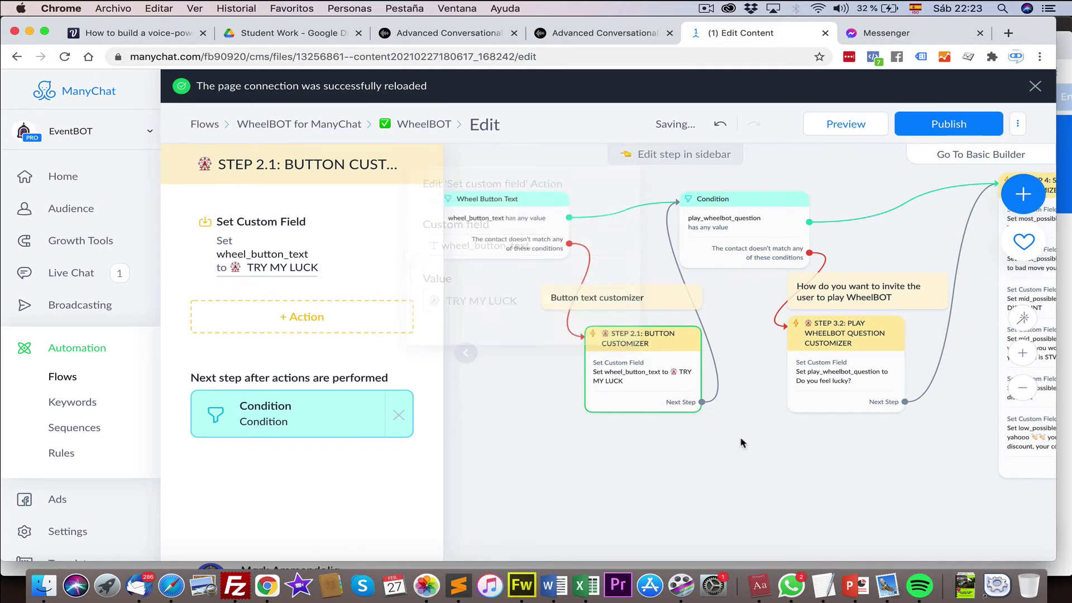
Compare the invitation question in the Messenger chat with the play_wheelbot_question value in STEP 3.2: PLAY WHEELBOT QUESTION CUSTOMIZER.
{"action": "left_click_drag", "start_coordinate": [867, 469], "coordinate": [648, 463]}
{"action": "left_click", "coordinate": [602, 330]}
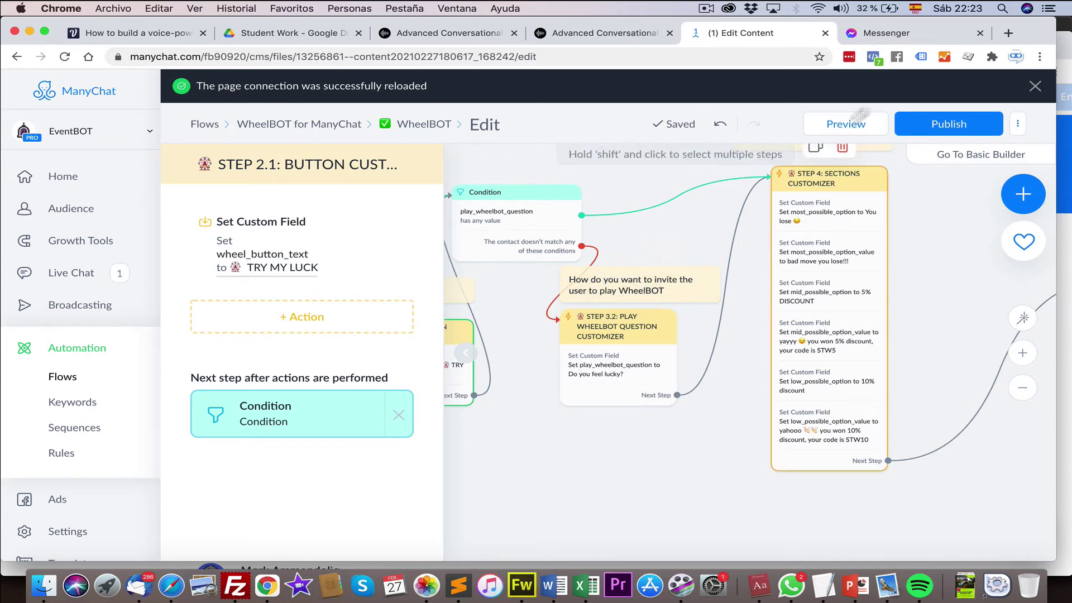
{"action": "left_click", "coordinate": [874, 37]}
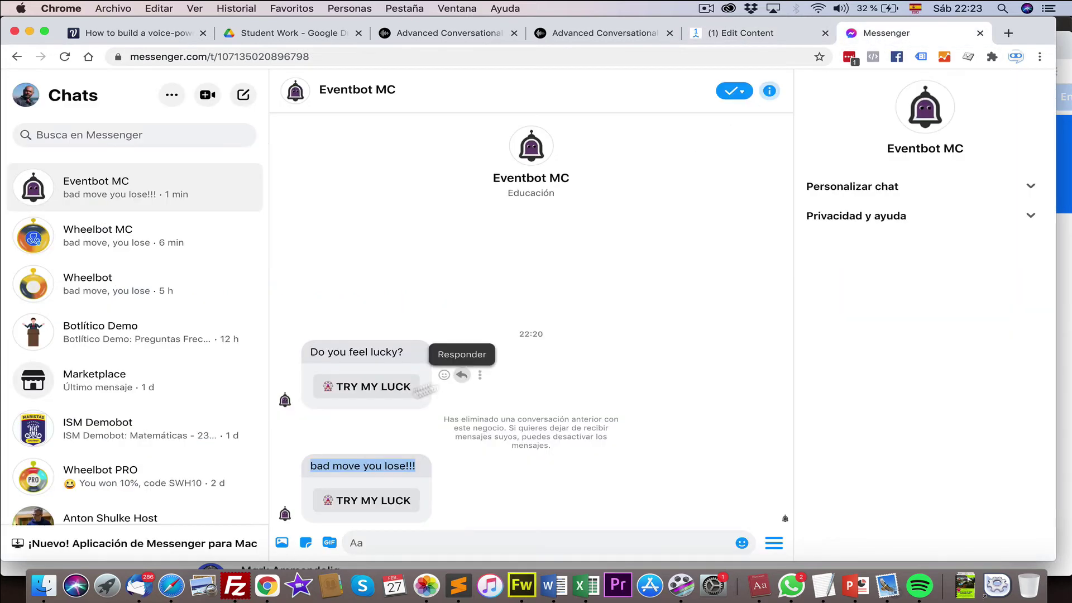
{"action": "left_click_drag", "start_coordinate": [406, 354], "coordinate": [318, 348]}
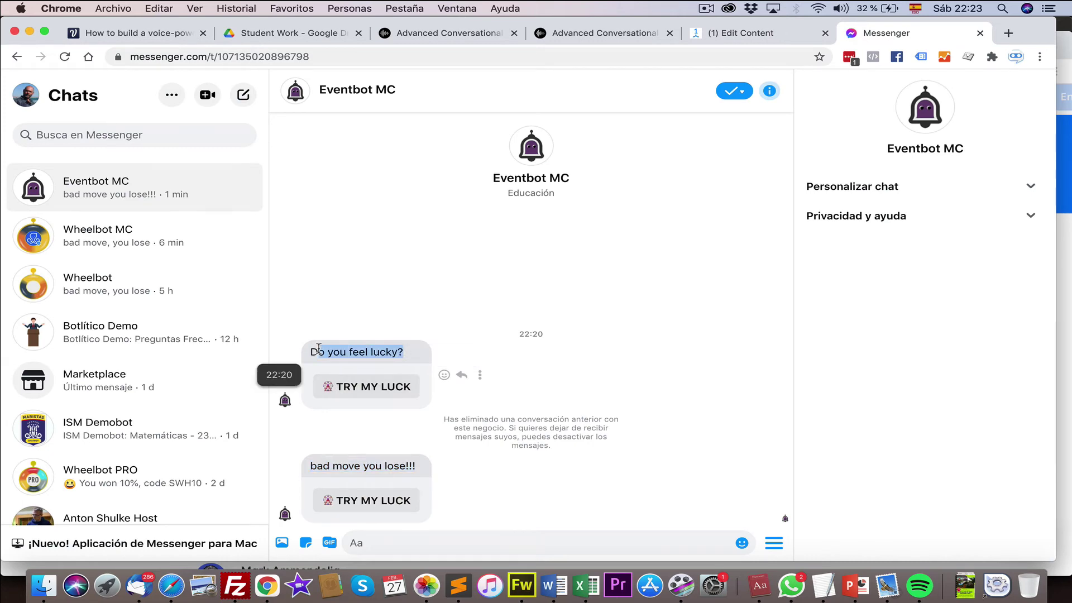
{"action": "left_click", "coordinate": [735, 34]}
{"action": "left_click", "coordinate": [583, 370]}
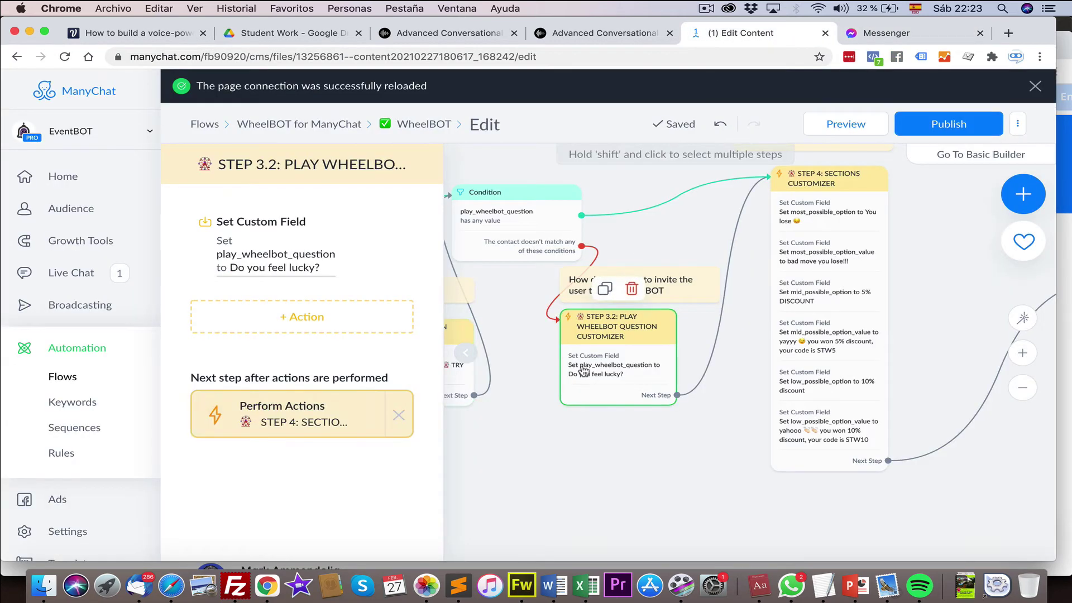
{"action": "left_click", "coordinate": [289, 271]}
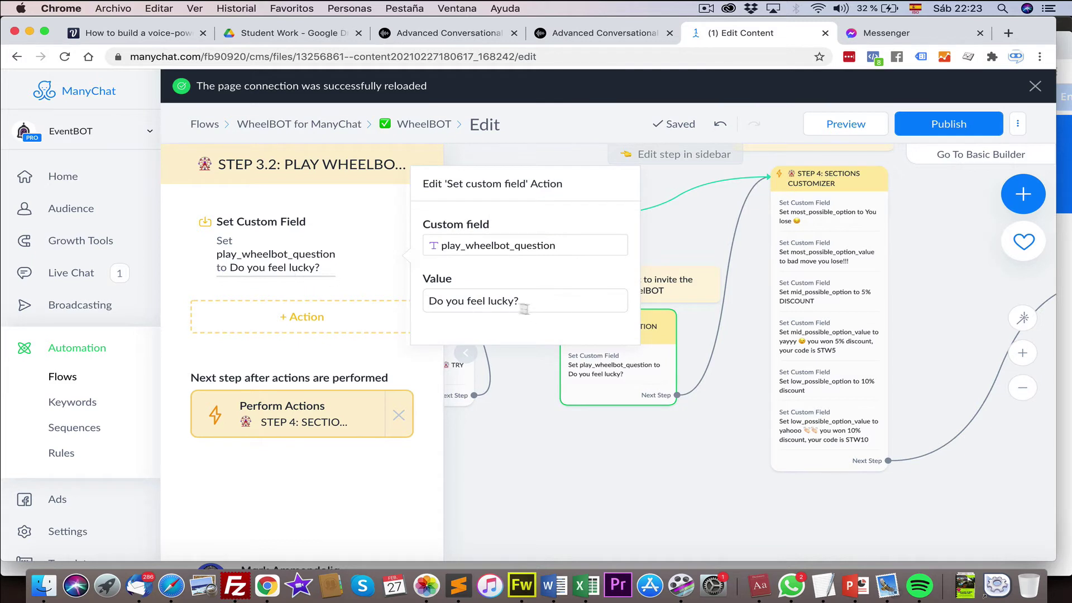
{"action": "left_click_drag", "start_coordinate": [536, 301], "coordinate": [423, 305]}
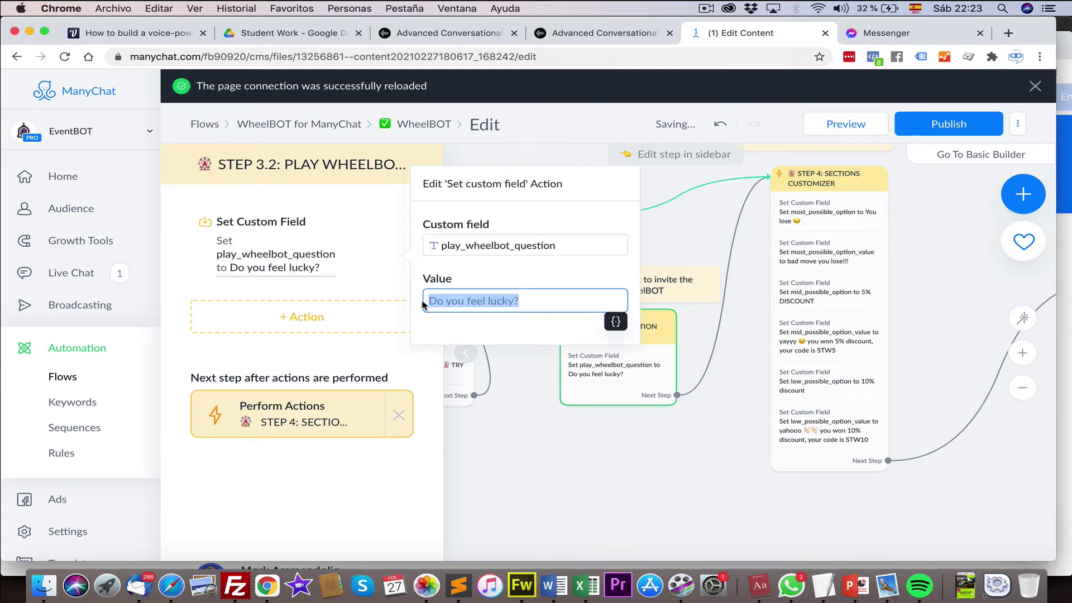
{"action": "left_click", "coordinate": [727, 401]}
Open STEP 4: SECTIONS CUSTOMIZER and bring up the wheel in the Eventbot MC chat on Messenger to compare its sections.
{"action": "left_click_drag", "start_coordinate": [727, 401], "coordinate": [529, 429]}
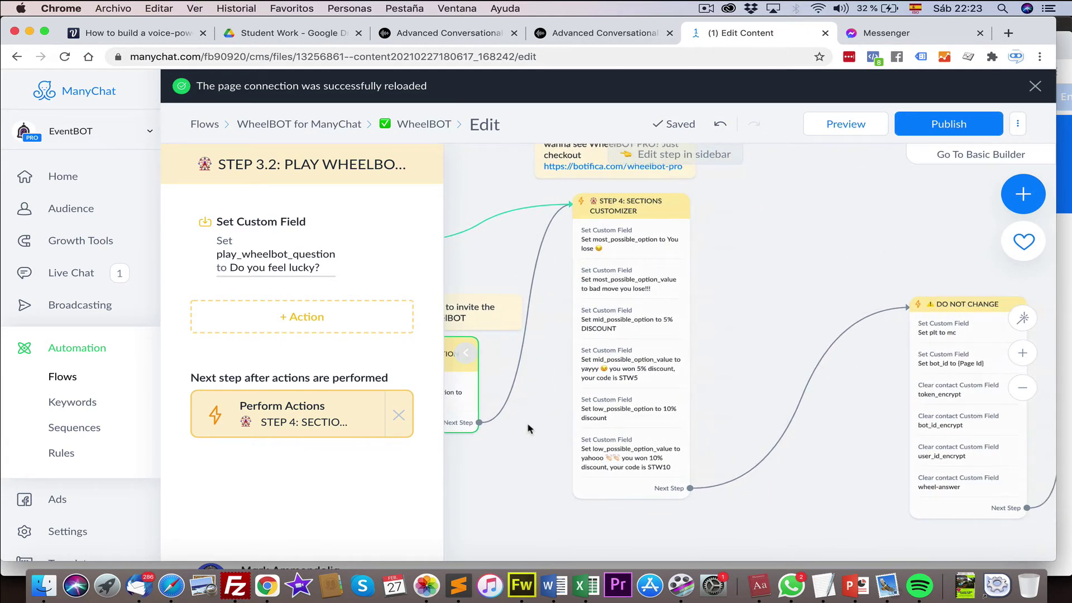
{"action": "left_click", "coordinate": [634, 241]}
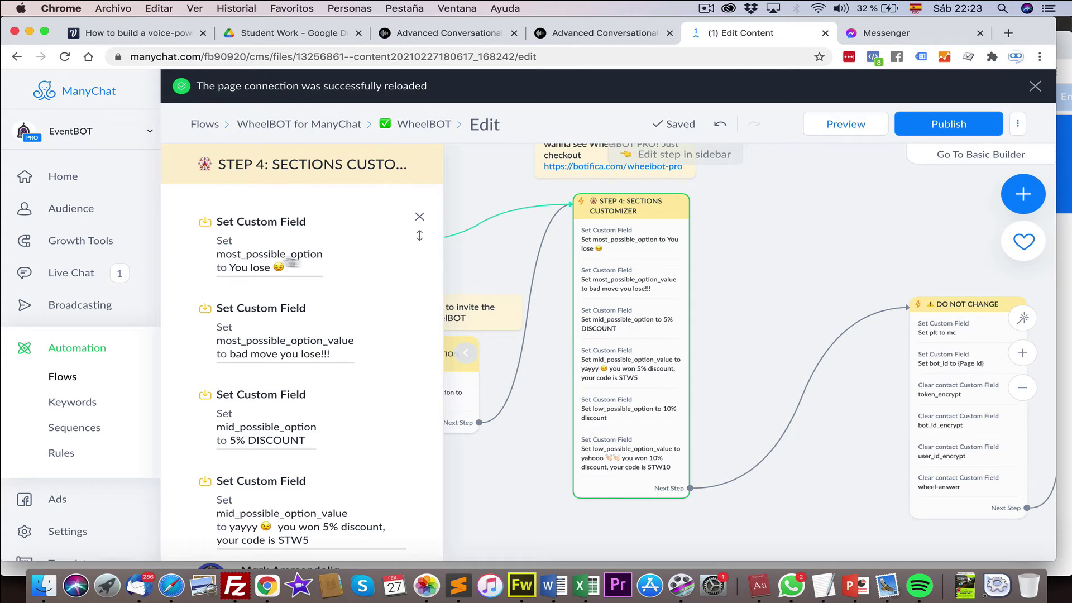
{"action": "left_click", "coordinate": [877, 33]}
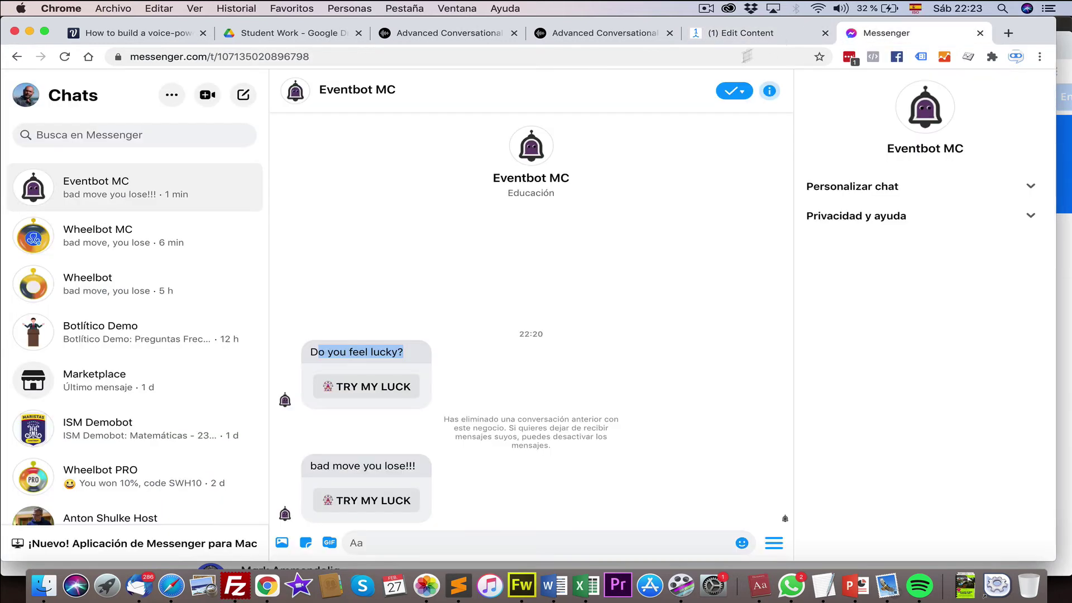
{"action": "left_click", "coordinate": [389, 501]}
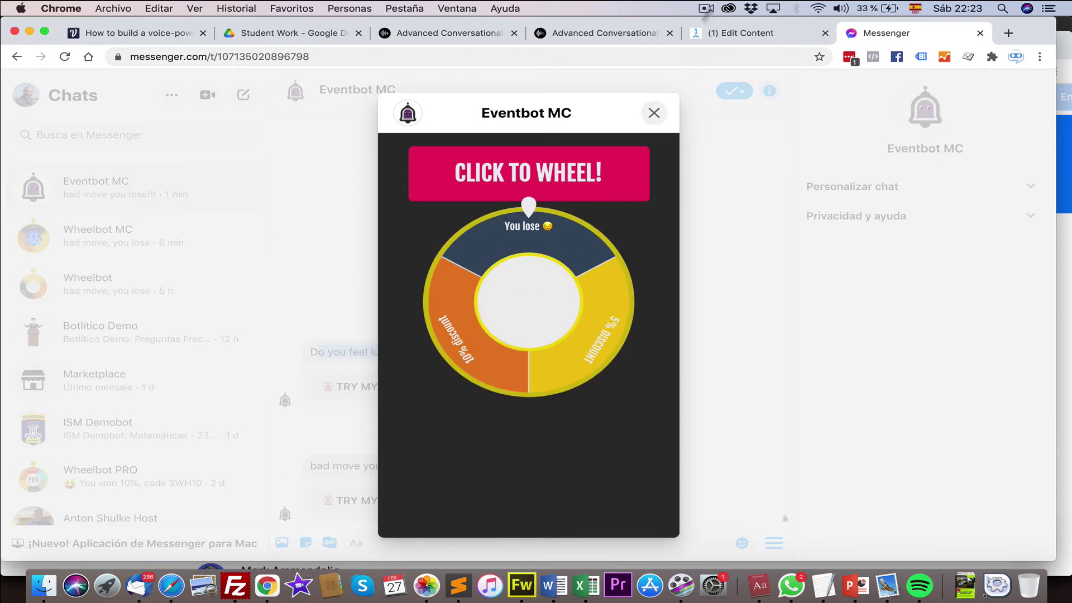
Compare most_possible_option in STEP 4: SECTIONS CUSTOMIZER with the wheel in Messenger, and inspect the most_possible_option_value field in ManyChat.
{"action": "left_click", "coordinate": [710, 38]}
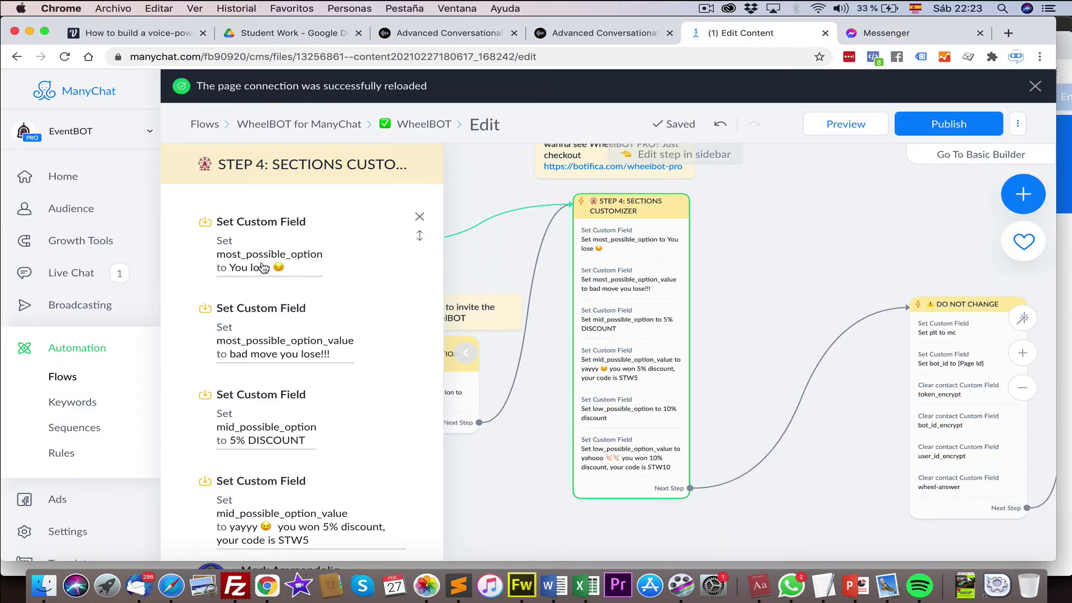
{"action": "left_click", "coordinate": [870, 38]}
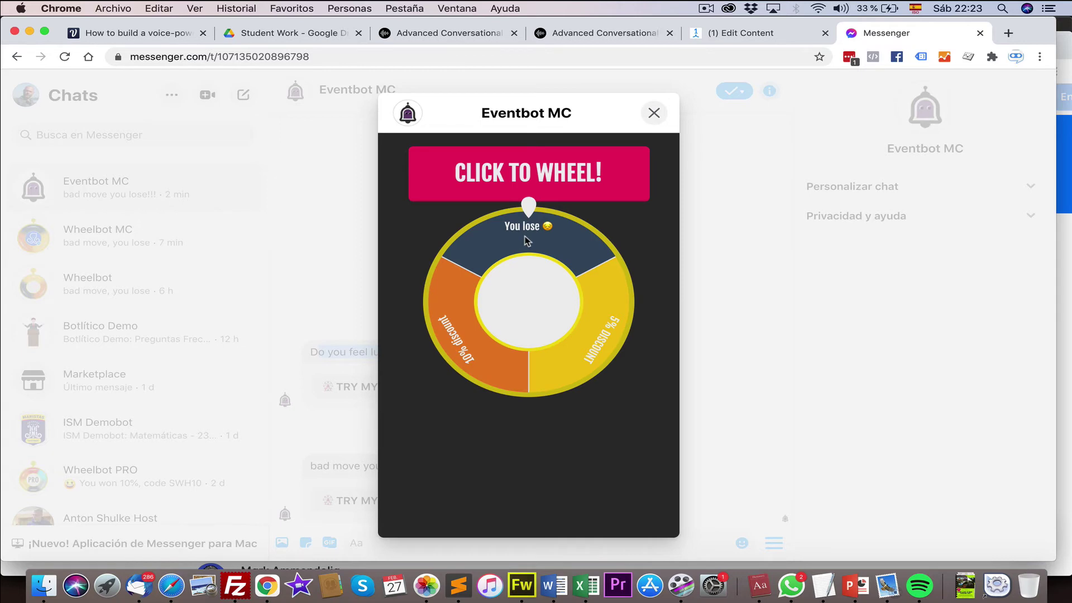
{"action": "left_click", "coordinate": [720, 37]}
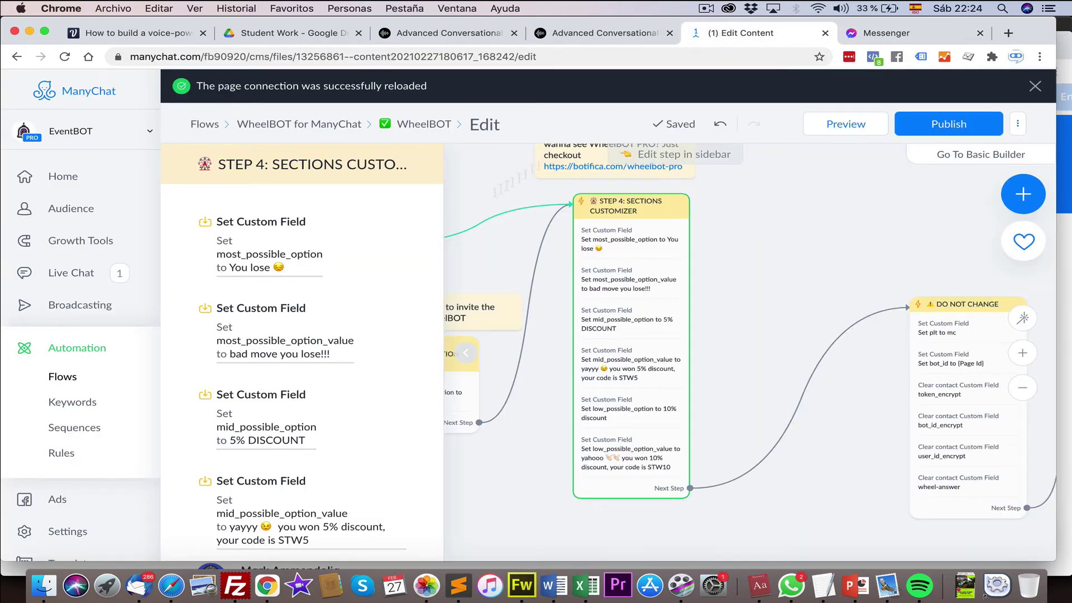
{"action": "left_click", "coordinate": [280, 354]}
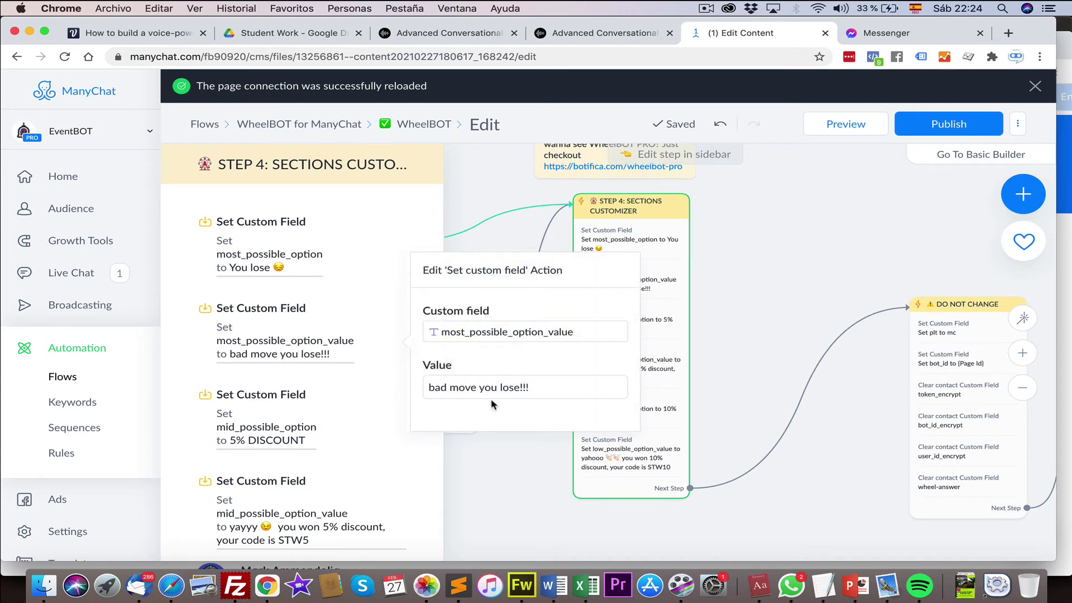
{"action": "left_click", "coordinate": [258, 267]}
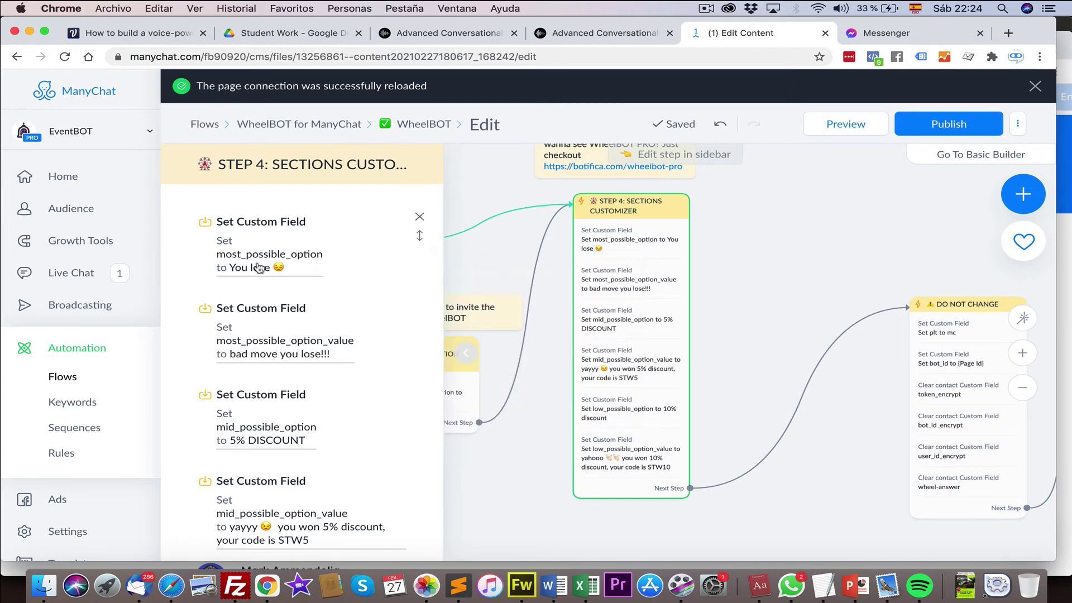
Look through the section custom fields in STEP 4: SECTIONS CUSTOMIZER and briefly open the mid_possible_option field.
{"action": "scroll", "coordinate": [278, 306], "scroll_direction": "down", "scroll_amount": 5}
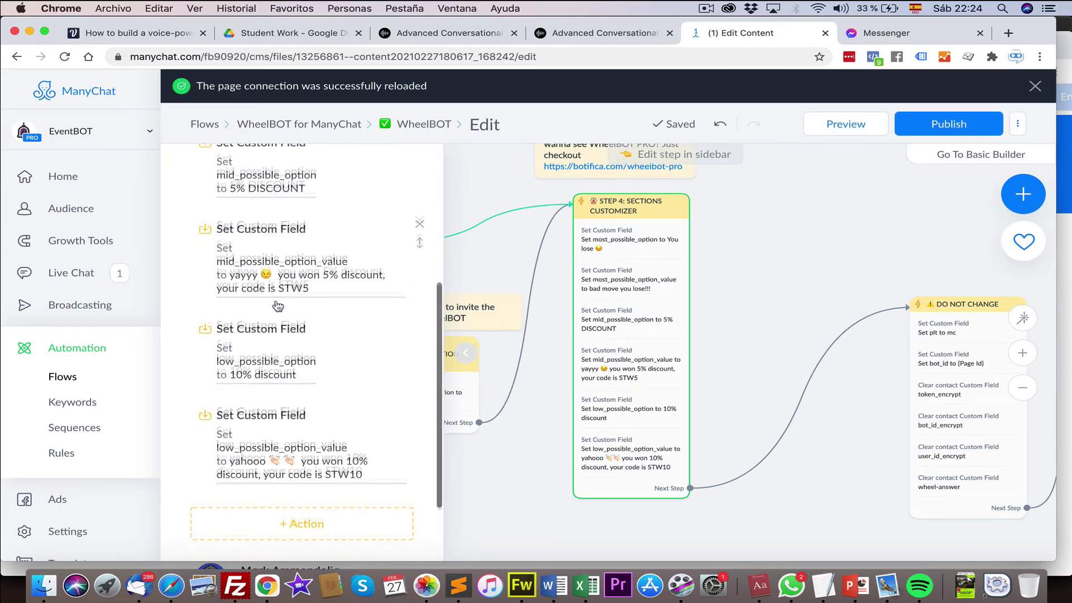
{"action": "scroll", "coordinate": [277, 306], "scroll_direction": "down", "scroll_amount": 1}
{"action": "scroll", "coordinate": [278, 306], "scroll_direction": "up", "scroll_amount": 7}
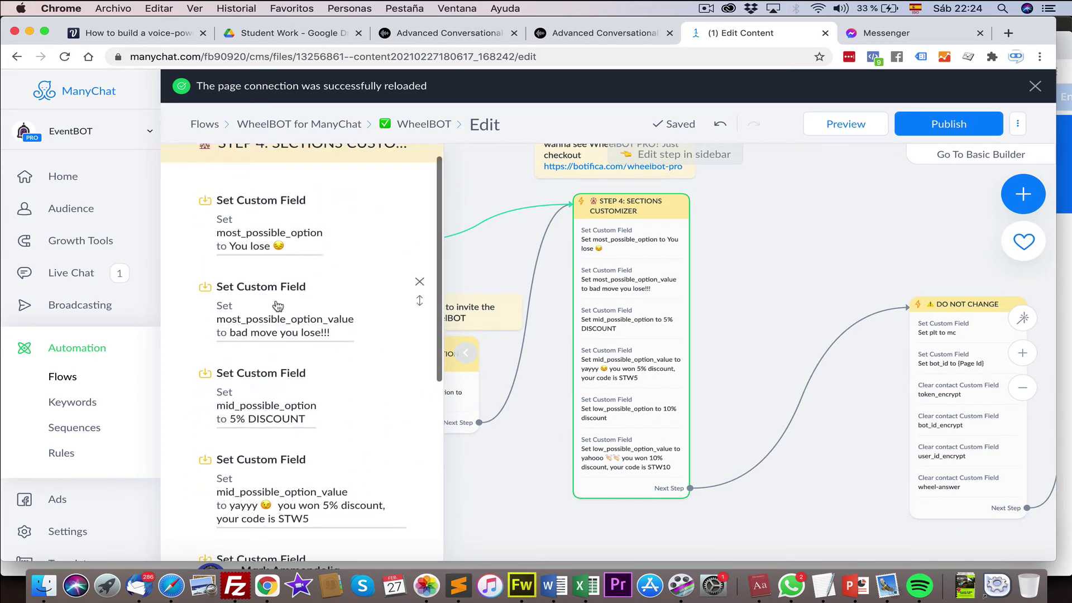
{"action": "scroll", "coordinate": [277, 306], "scroll_direction": "up", "scroll_amount": 1}
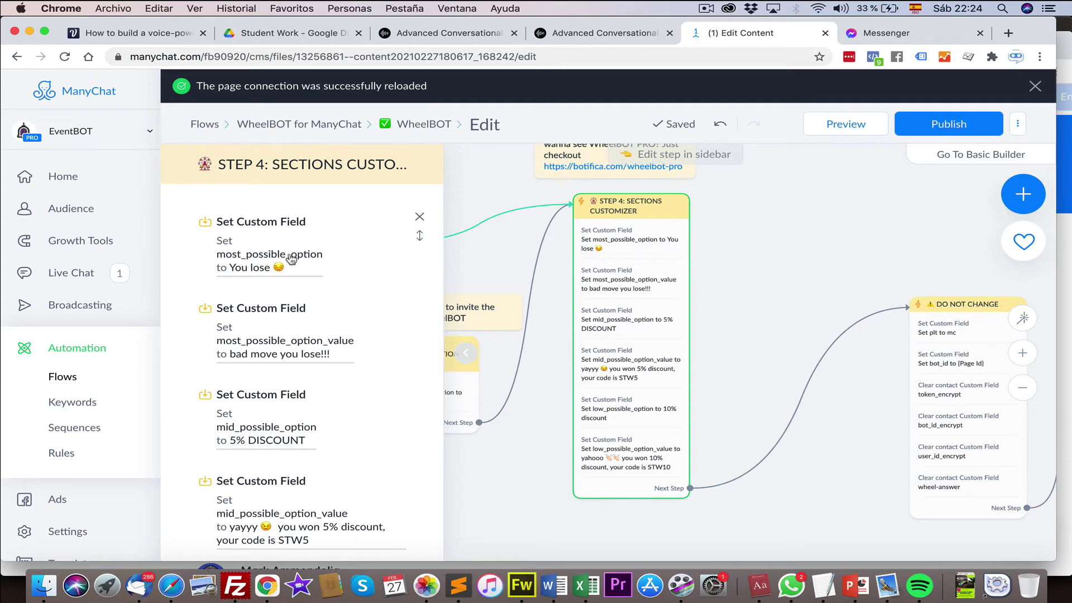
{"action": "left_click", "coordinate": [290, 415]}
{"action": "left_click", "coordinate": [303, 416]}
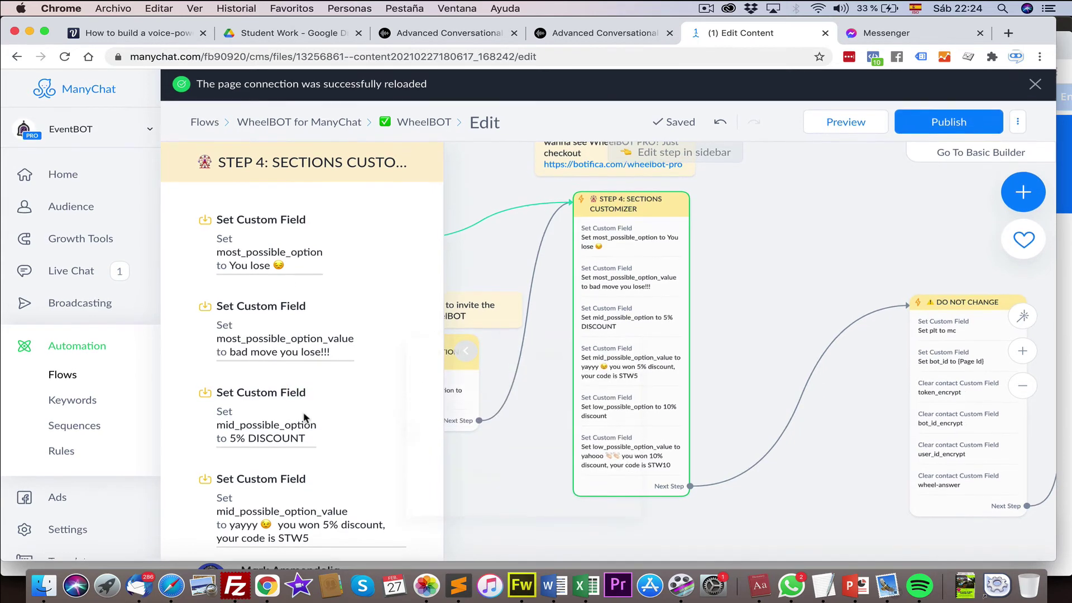
Review the low_possible_option fields and inspect the discount code inside the mid_possible_option_value text of STEP 4: SECTIONS CUSTOMIZER.
{"action": "scroll", "coordinate": [304, 425], "scroll_direction": "down", "scroll_amount": 3}
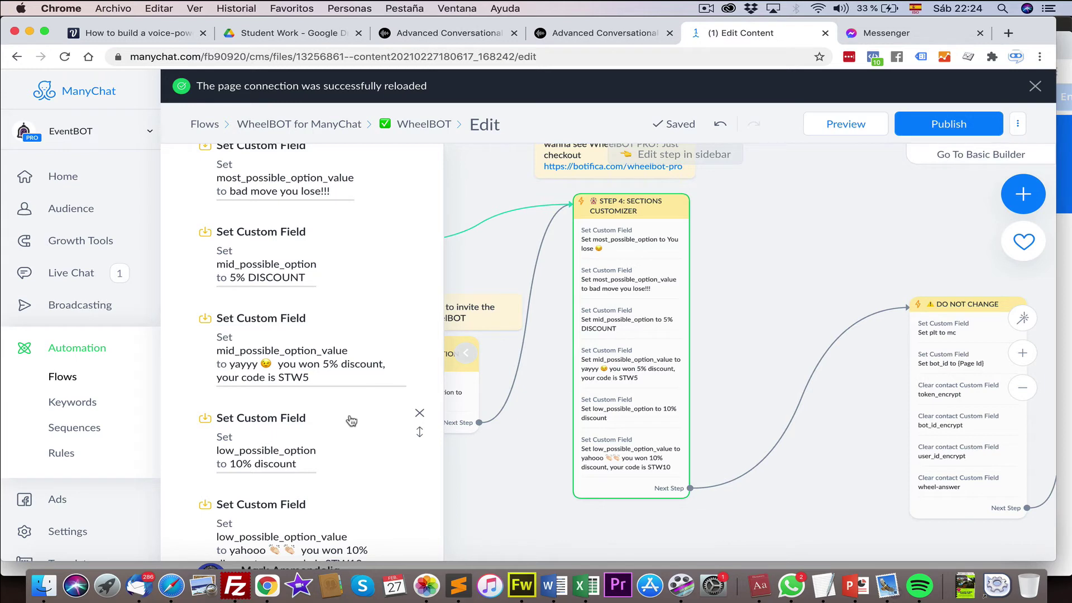
{"action": "scroll", "coordinate": [336, 419], "scroll_direction": "down", "scroll_amount": 5}
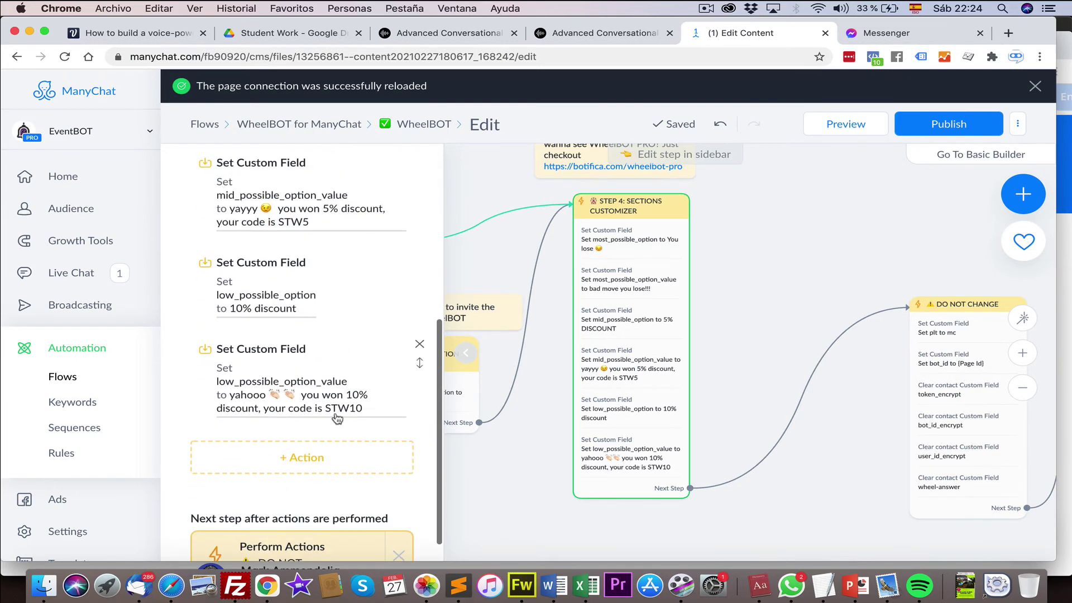
{"action": "scroll", "coordinate": [329, 447], "scroll_direction": "up", "scroll_amount": 4}
{"action": "scroll", "coordinate": [329, 457], "scroll_direction": "down", "scroll_amount": 5}
{"action": "scroll", "coordinate": [328, 457], "scroll_direction": "up", "scroll_amount": 2}
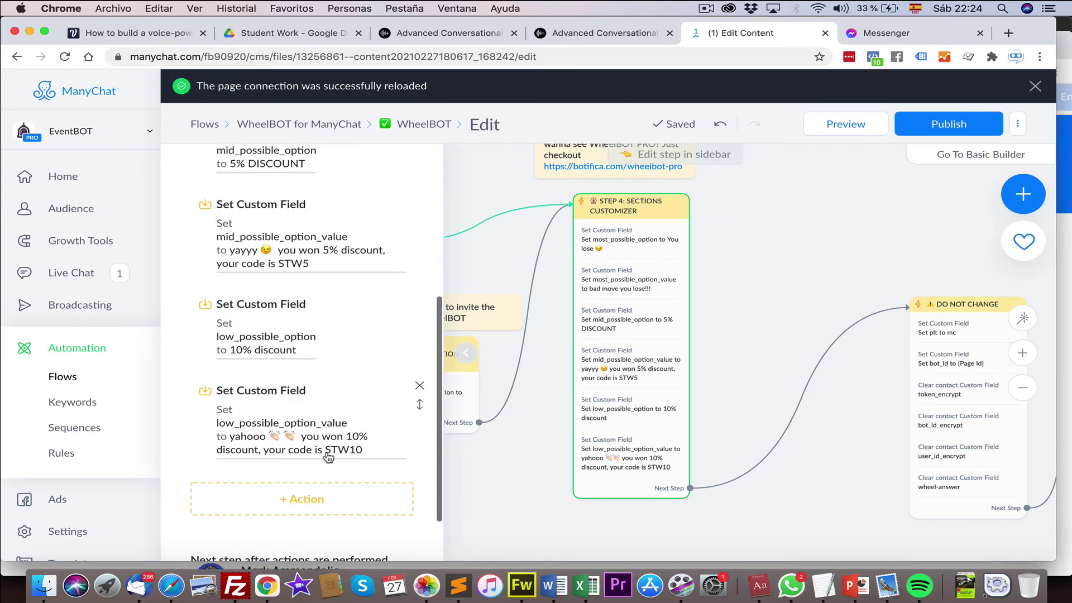
{"action": "left_click", "coordinate": [290, 261]}
{"action": "left_click", "coordinate": [485, 301]}
{"action": "double_click", "coordinate": [485, 301]}
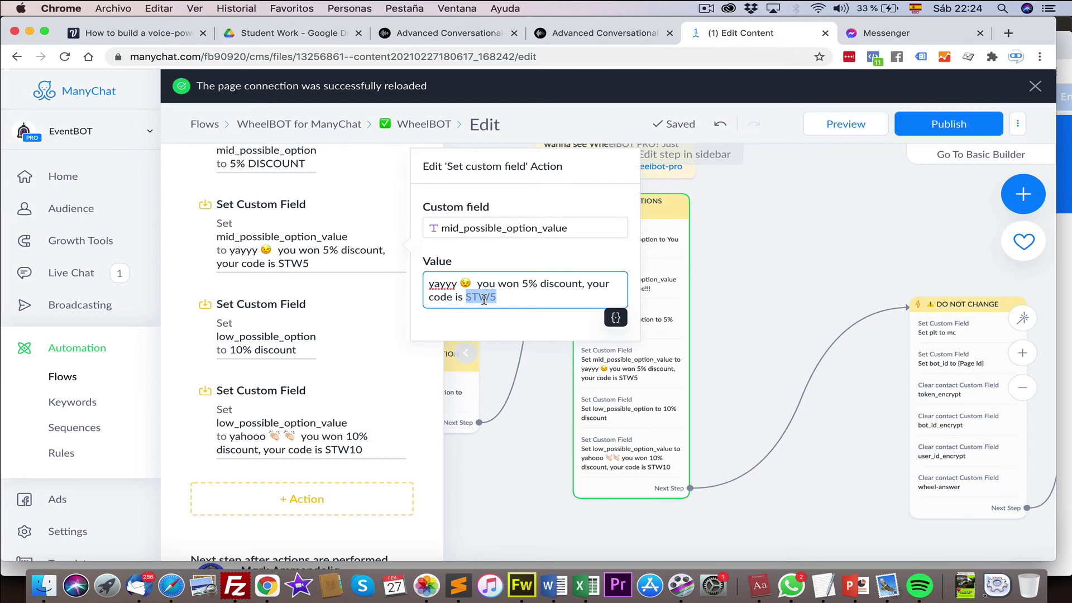
{"action": "left_click", "coordinate": [521, 451]}
Open the WHEEL RENDER message at the end of the flow and examine its play_wheelbot_question text and wheel button.
{"action": "left_click_drag", "start_coordinate": [833, 423], "coordinate": [469, 382]}
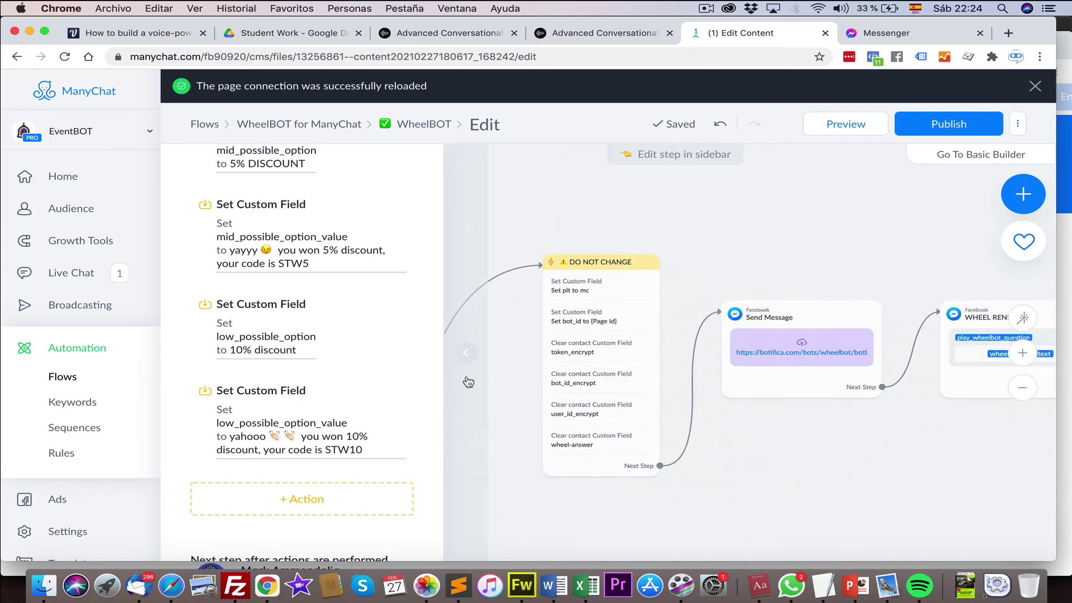
{"action": "left_click_drag", "start_coordinate": [828, 428], "coordinate": [662, 429]}
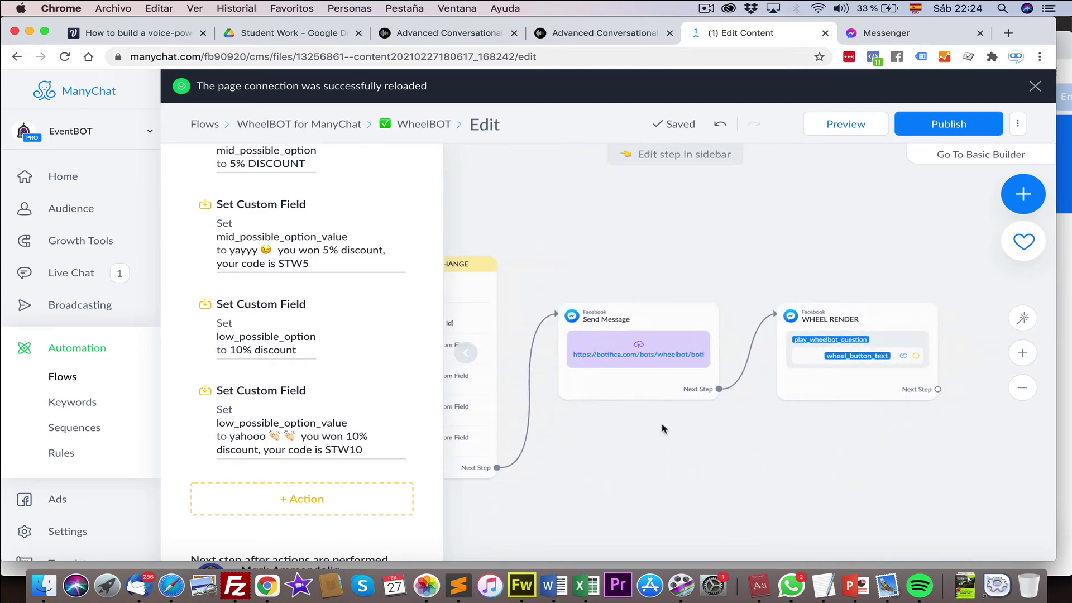
{"action": "left_click", "coordinate": [815, 343]}
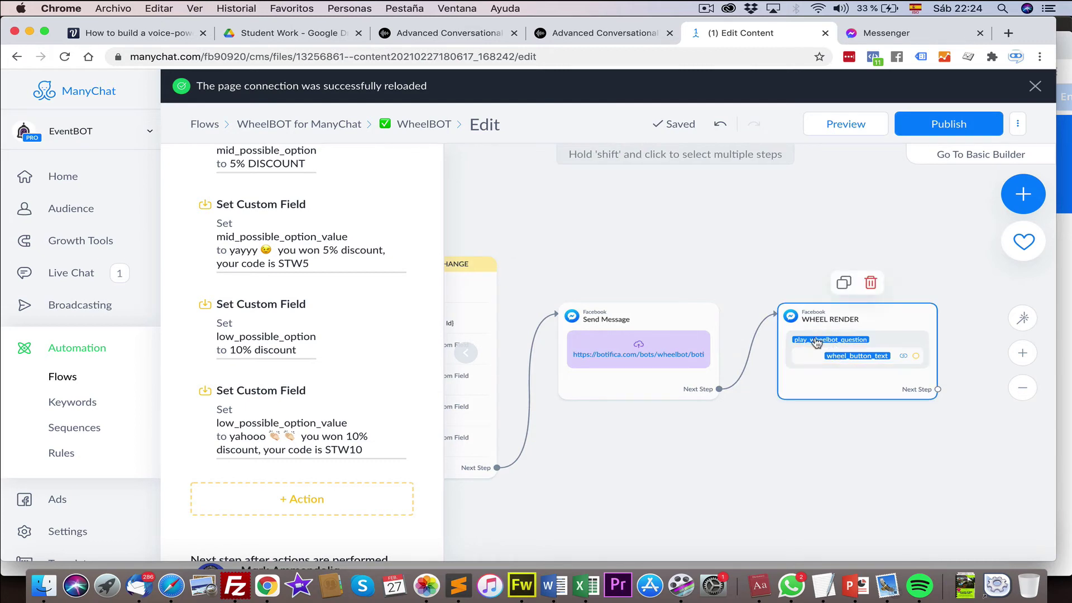
{"action": "left_click", "coordinate": [816, 343]}
{"action": "scroll", "coordinate": [354, 217], "scroll_direction": "up", "scroll_amount": 5}
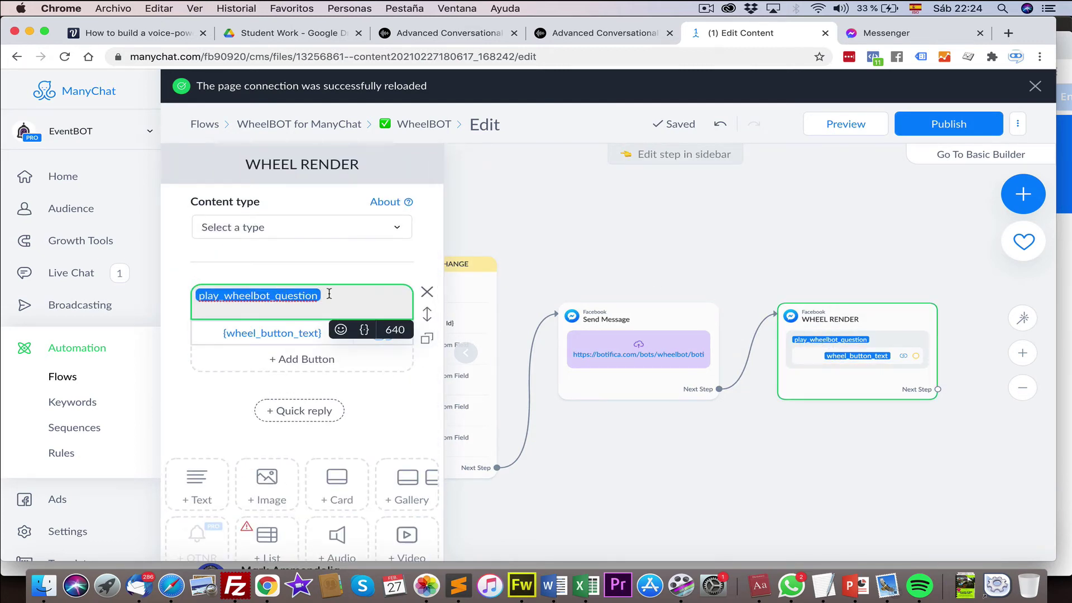
Switch to Messenger, close the wheel in the Eventbot MC chat and find the matching invitation question in the conversation.
{"action": "left_click", "coordinate": [880, 33]}
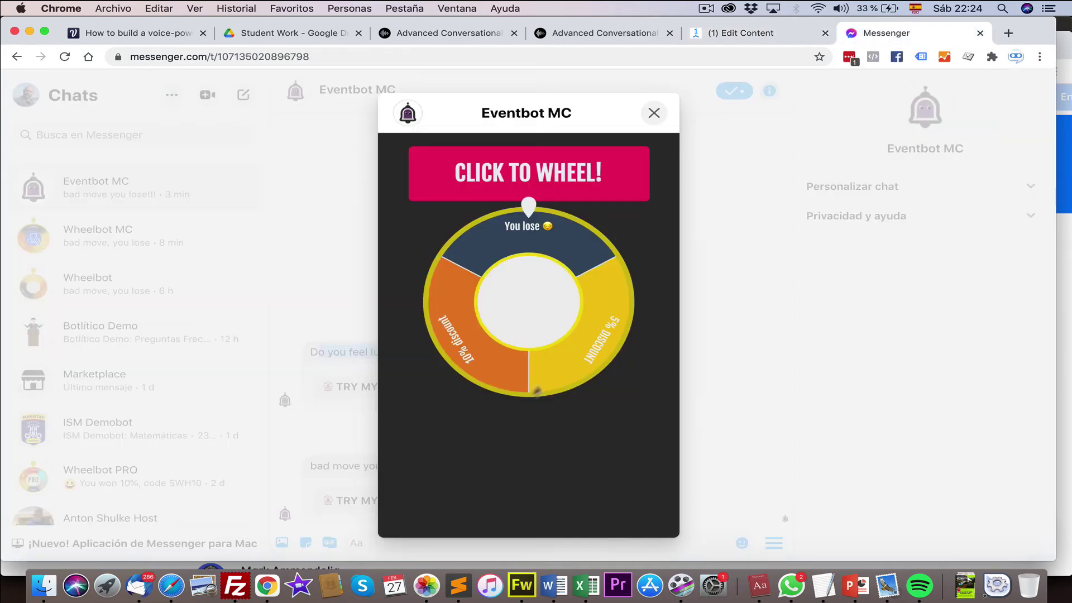
{"action": "left_click", "coordinate": [654, 113]}
{"action": "left_click_drag", "start_coordinate": [318, 352], "coordinate": [406, 354]}
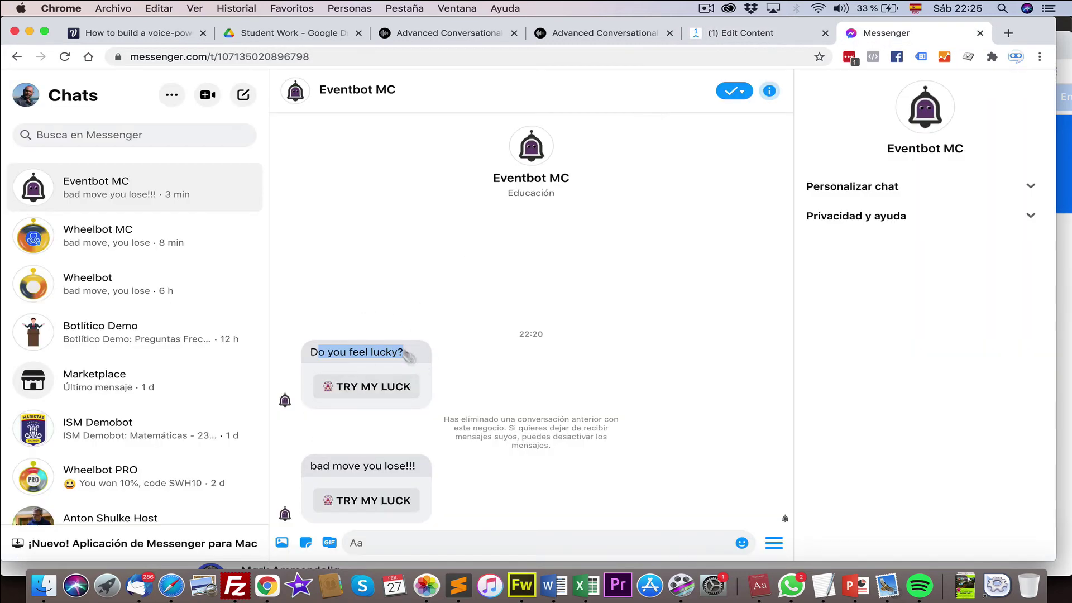
{"action": "left_click", "coordinate": [330, 353]}
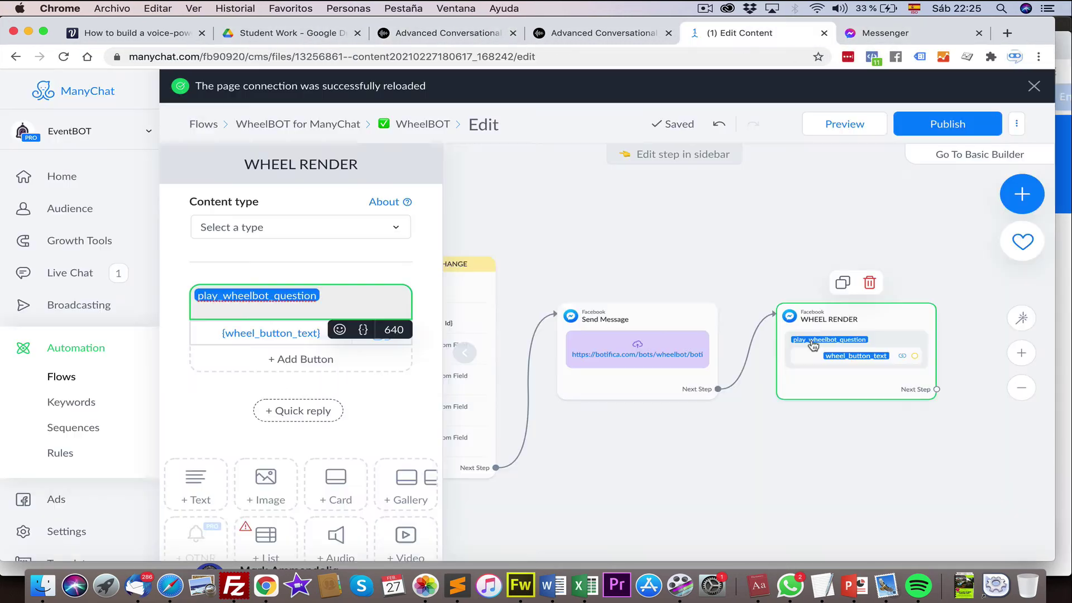
Back in ManyChat, set the most_possible_option text in STEP 4: SECTIONS CUSTOMIZER to "Aww you lose", keeping the trailing emoji.
{"action": "left_click", "coordinate": [742, 33]}
{"action": "left_click", "coordinate": [732, 277]}
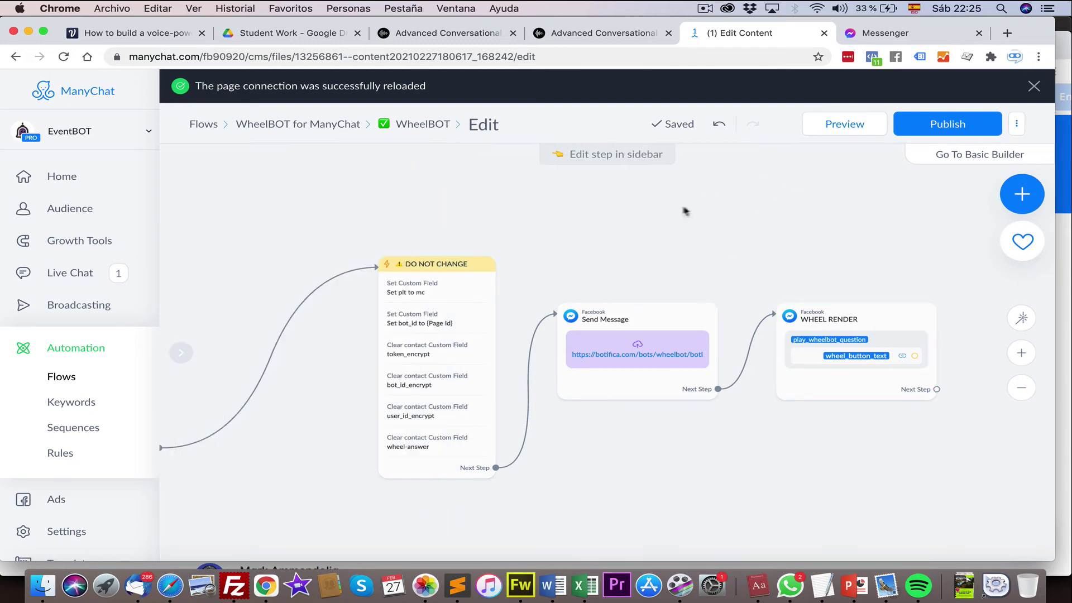
{"action": "left_click_drag", "start_coordinate": [684, 210], "coordinate": [955, 195]}
{"action": "left_click_drag", "start_coordinate": [471, 230], "coordinate": [542, 286]}
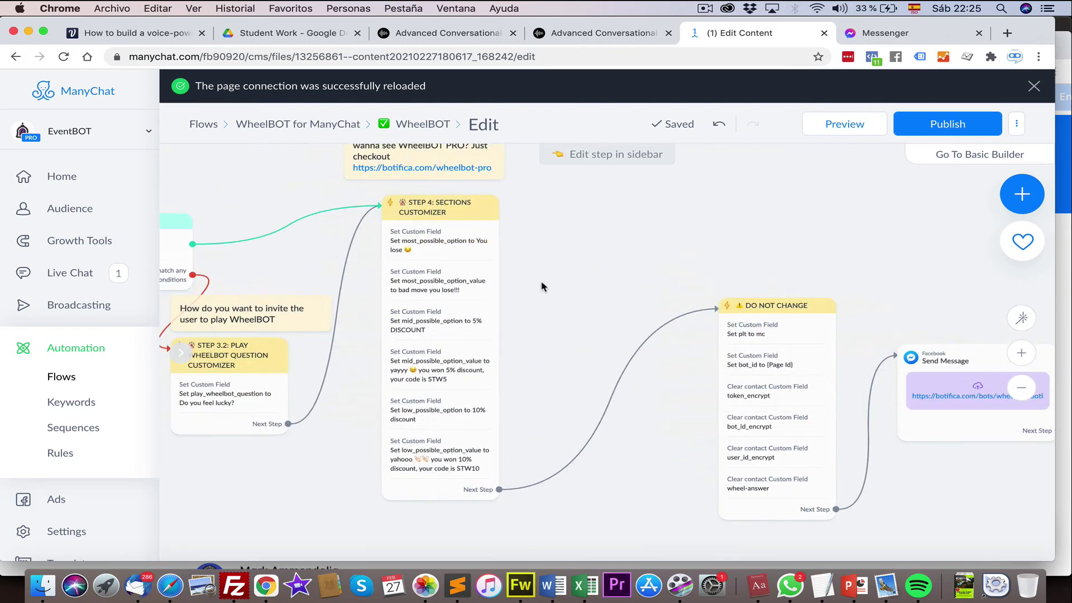
{"action": "left_click", "coordinate": [413, 242]}
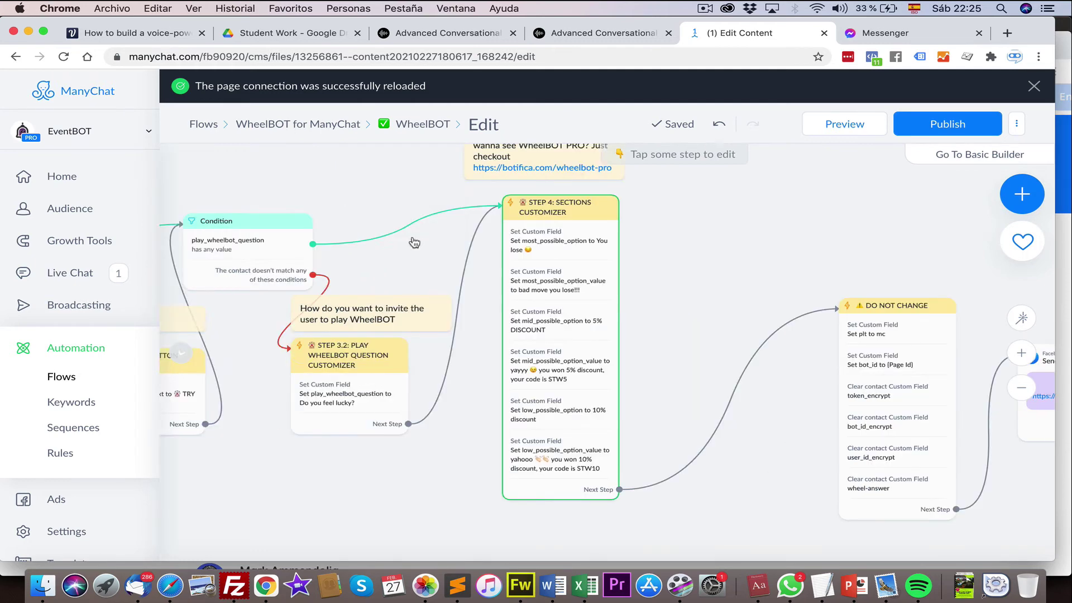
{"action": "left_click", "coordinate": [260, 273]}
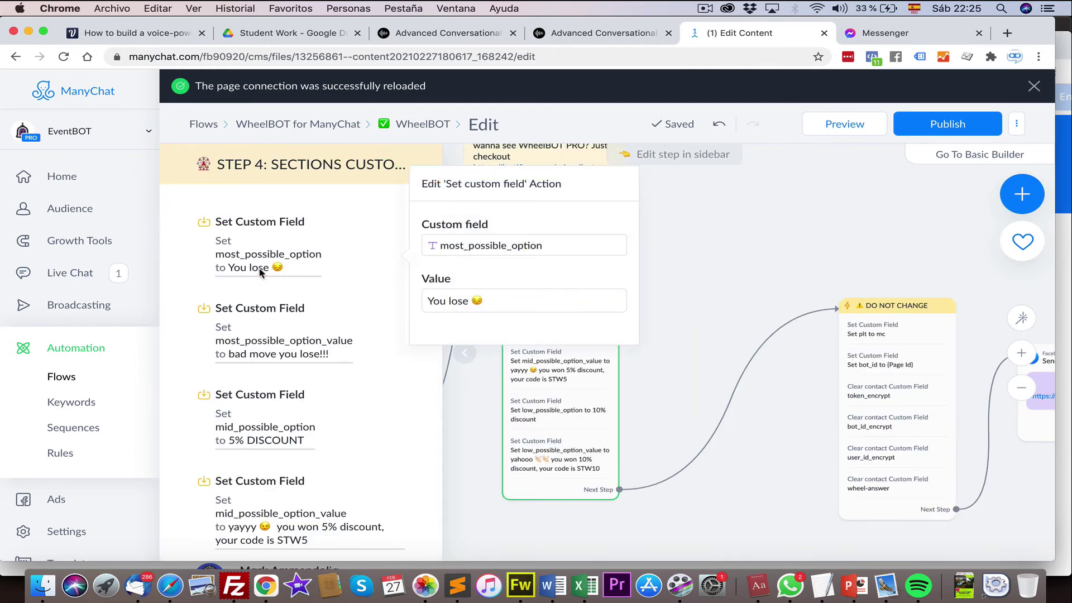
{"action": "double_click", "coordinate": [437, 299]}
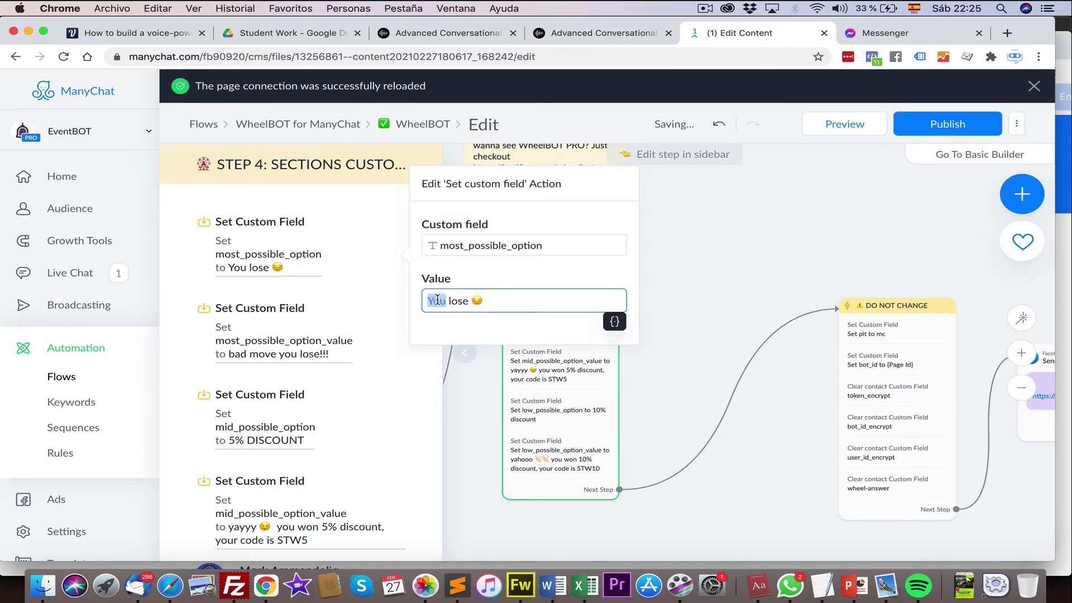
{"action": "type", "text": "Aww"}
{"action": "type", "text": " you"}
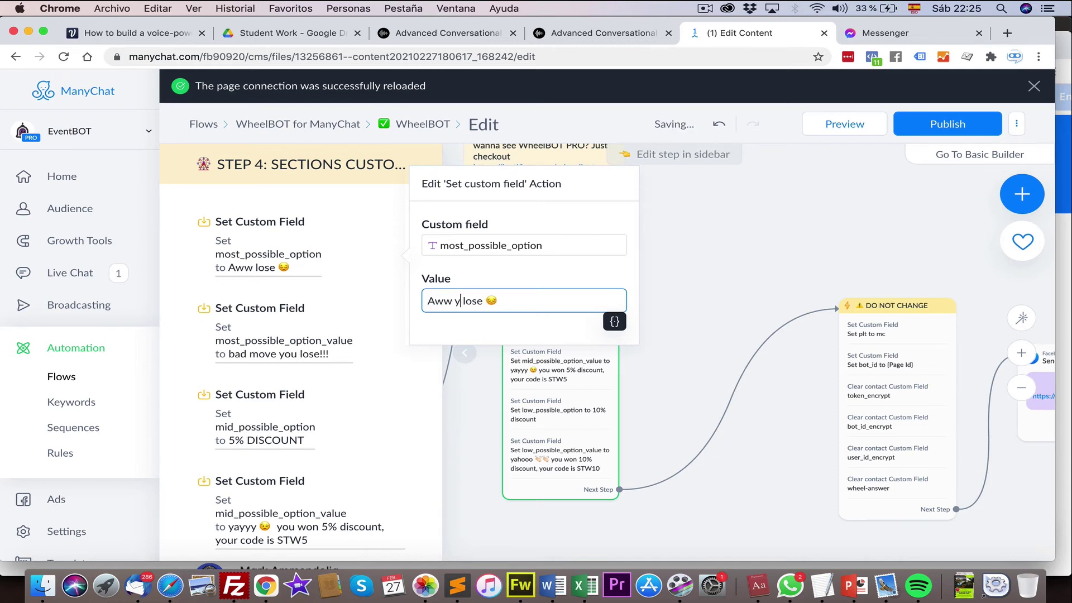
{"action": "left_click", "coordinate": [671, 272]}
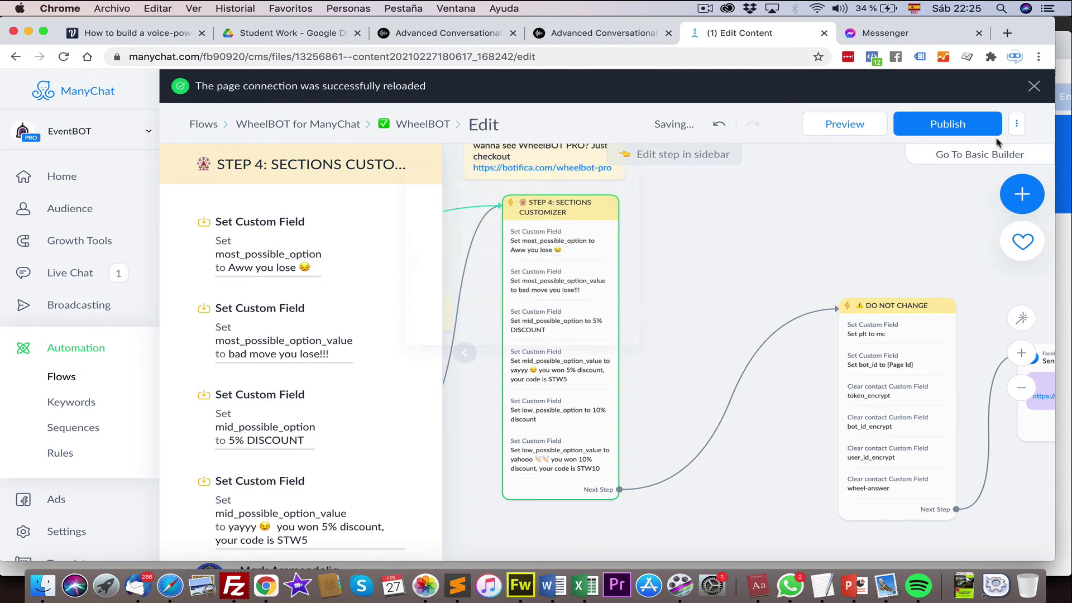
Publish the WheelBOT flow, preview it in Messenger and open the wheel from the newest invitation to check the section label.
{"action": "left_click", "coordinate": [966, 121]}
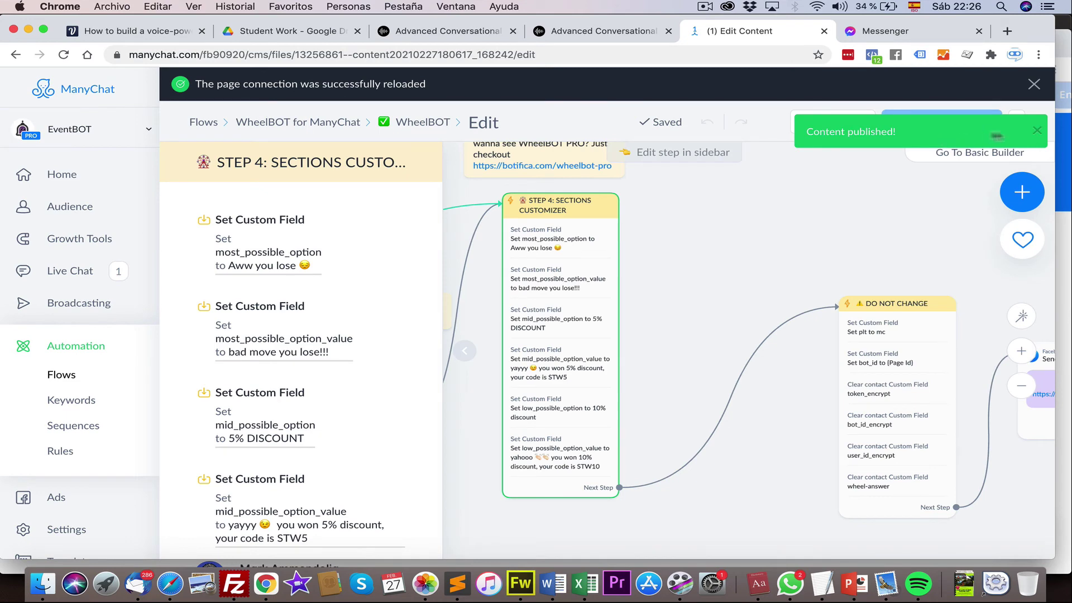
{"action": "left_click", "coordinate": [1039, 133]}
{"action": "left_click", "coordinate": [839, 124]}
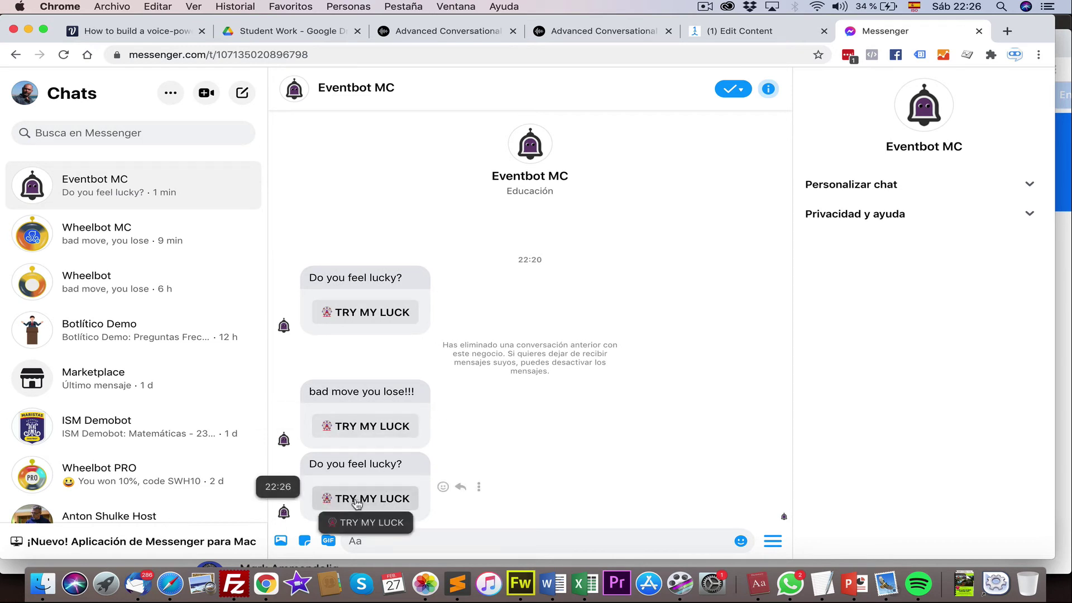
{"action": "left_click", "coordinate": [355, 503]}
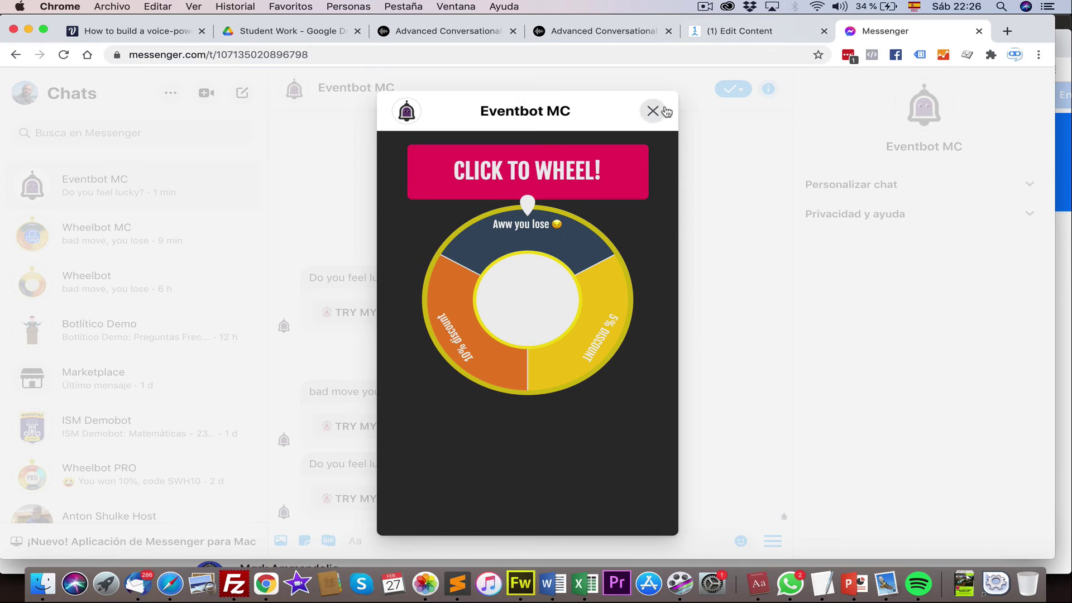
Return to the ManyChat flow and look back over the customizer steps from STEP 4 to STEP 2: GENERAL SETUP.
{"action": "left_click", "coordinate": [743, 34]}
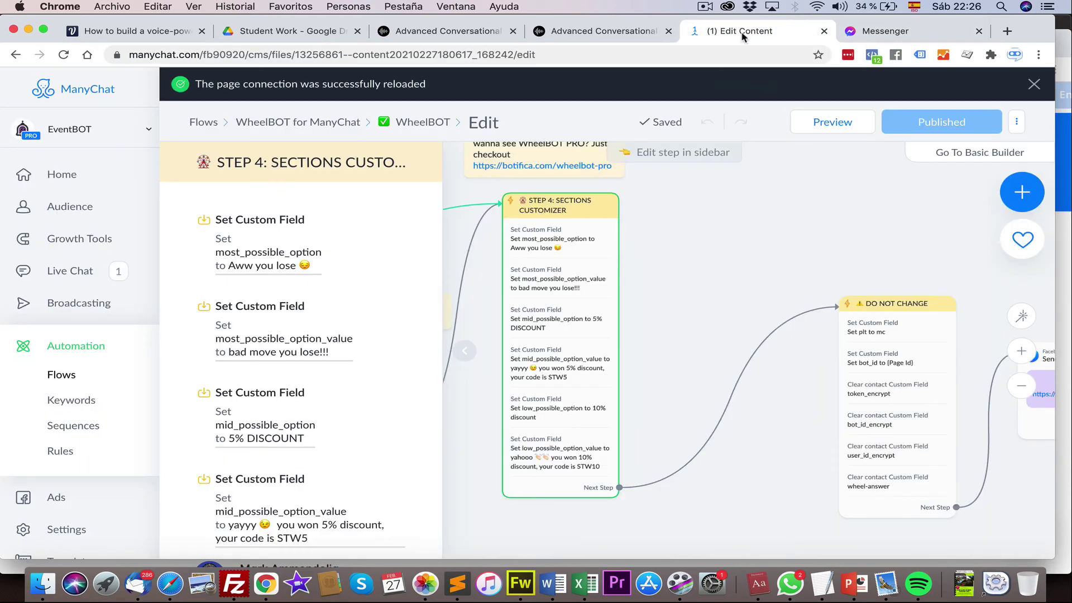
{"action": "mouse_move", "coordinate": [598, 271]}
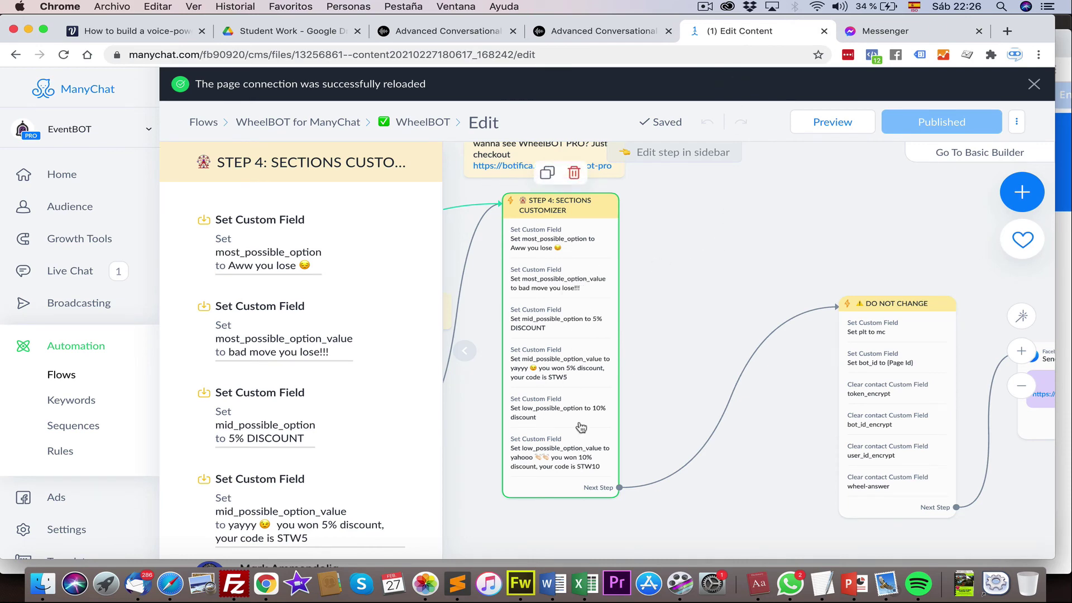
{"action": "scroll", "coordinate": [707, 371], "scroll_direction": "left", "scroll_amount": 10}
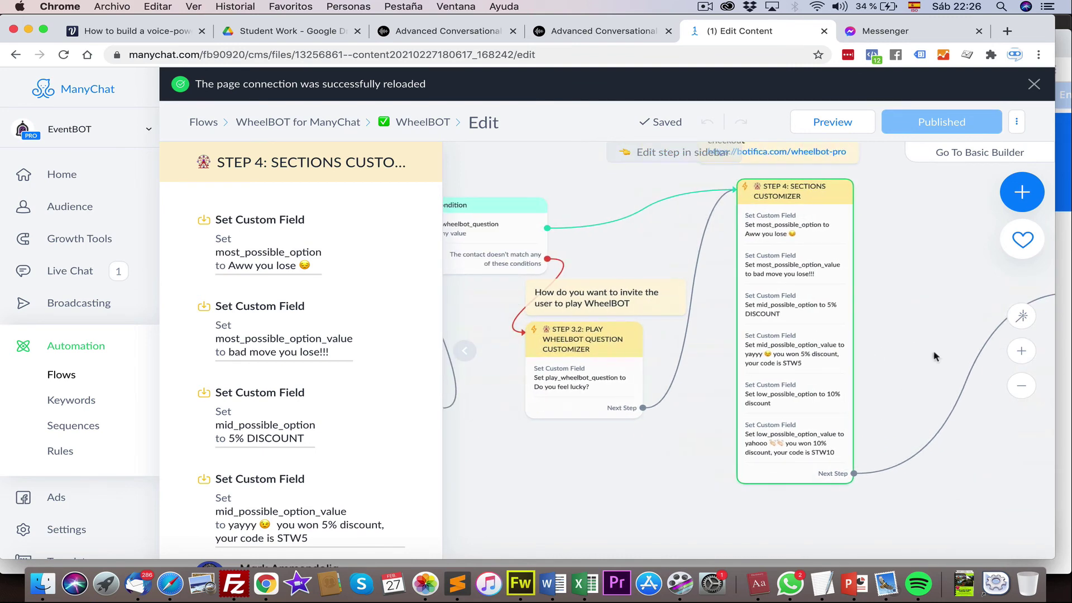
{"action": "left_click_drag", "start_coordinate": [531, 456], "coordinate": [760, 440]}
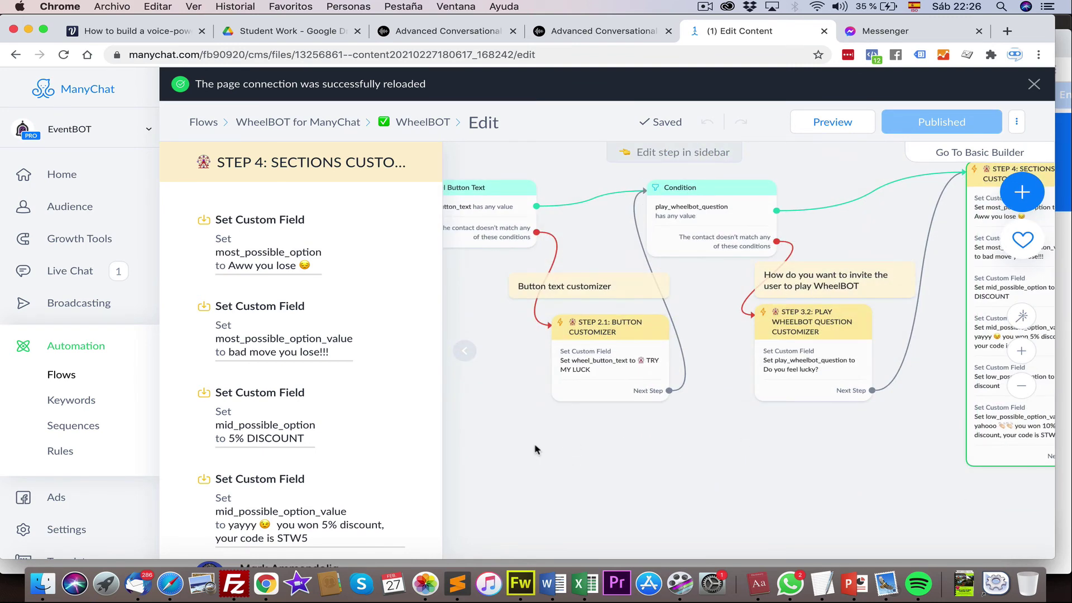
{"action": "left_click_drag", "start_coordinate": [544, 448], "coordinate": [712, 462]}
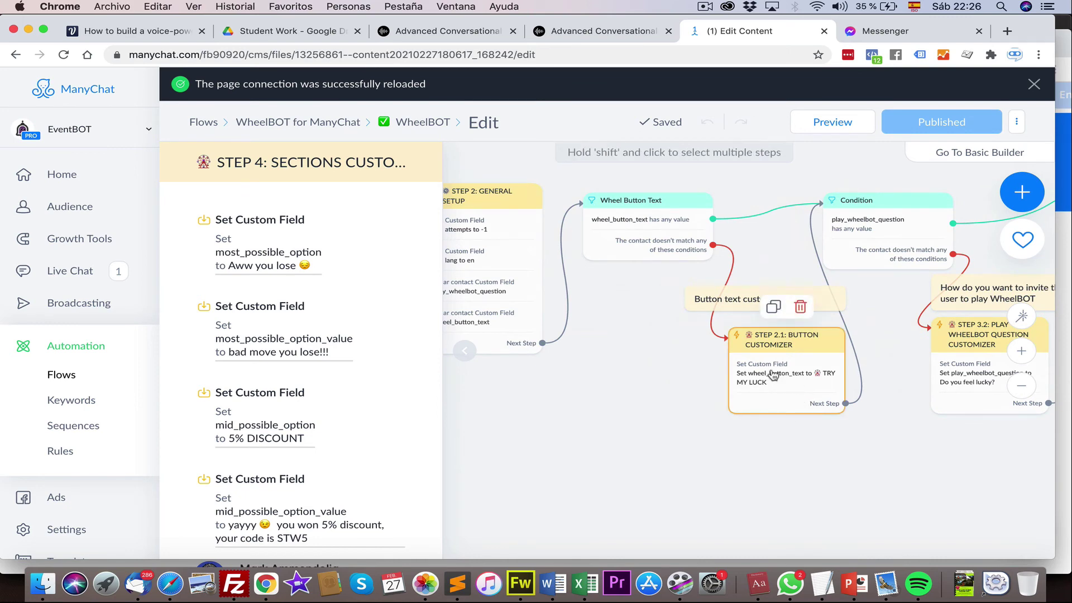
Close the STEP 4 details and review the flow from STEP 1: PUT YOUR TOKEN HERE through the button and question customizers to STEP 4.
{"action": "mouse_move", "coordinate": [958, 362]}
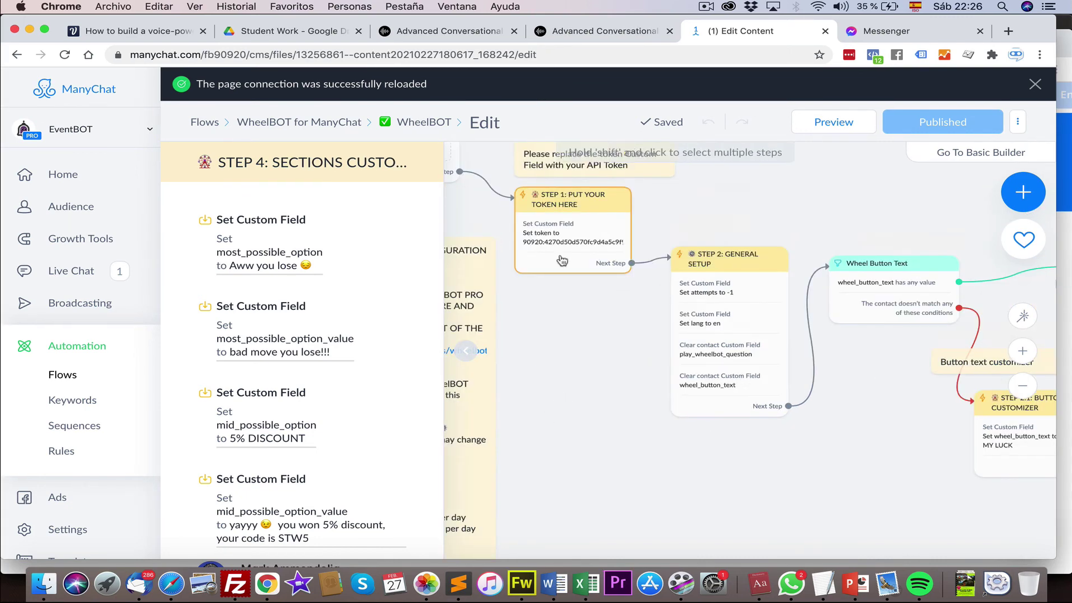
{"action": "scroll", "coordinate": [550, 241], "scroll_direction": "left", "scroll_amount": 5}
{"action": "scroll", "coordinate": [549, 241], "scroll_direction": "up", "scroll_amount": 1}
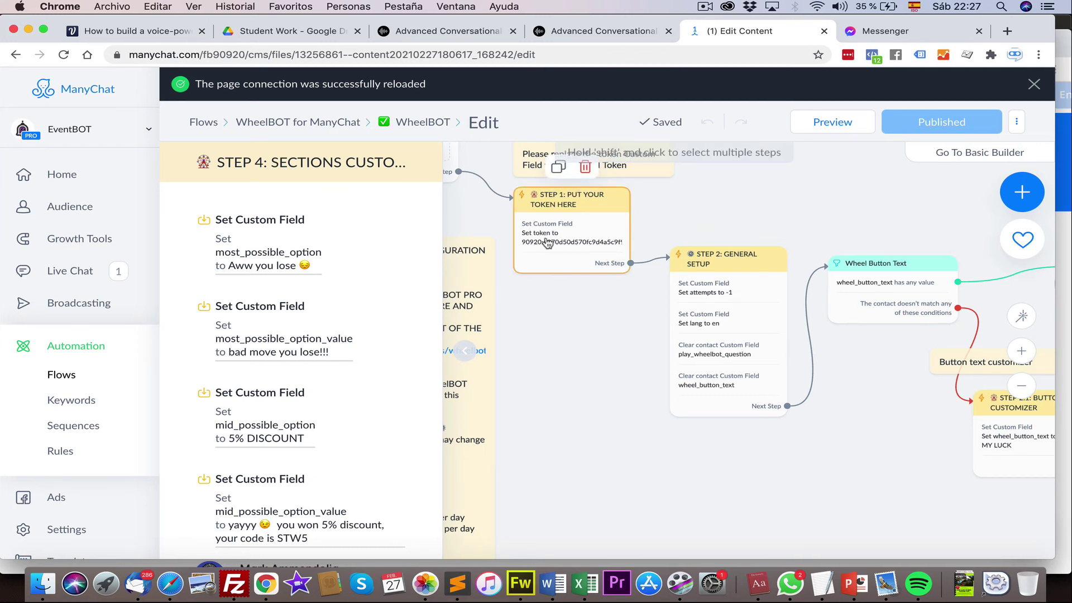
{"action": "left_click", "coordinate": [579, 366]}
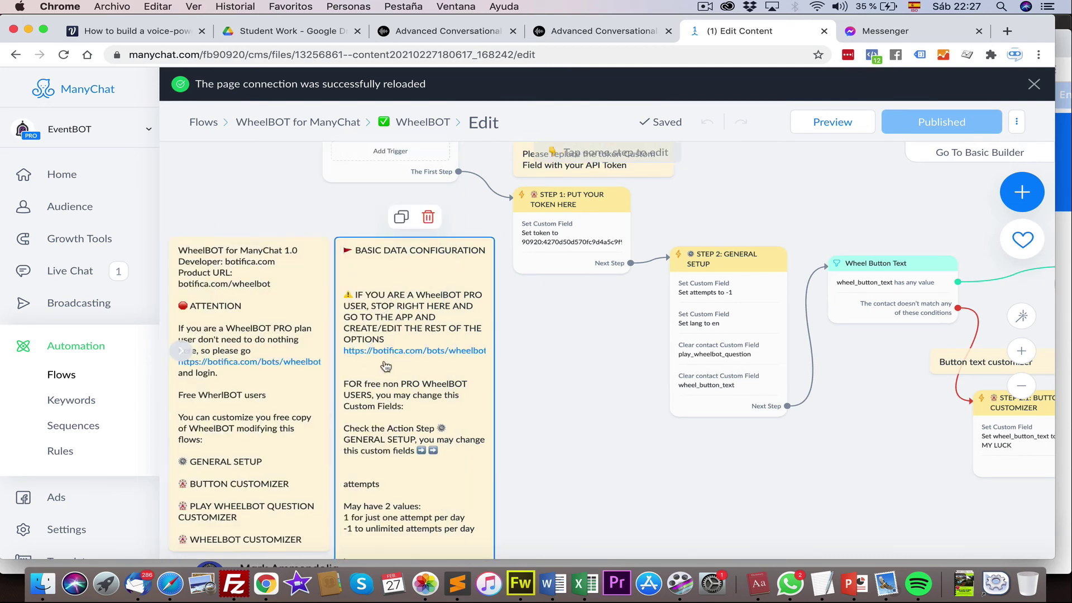
{"action": "left_click_drag", "start_coordinate": [598, 349], "coordinate": [525, 422]}
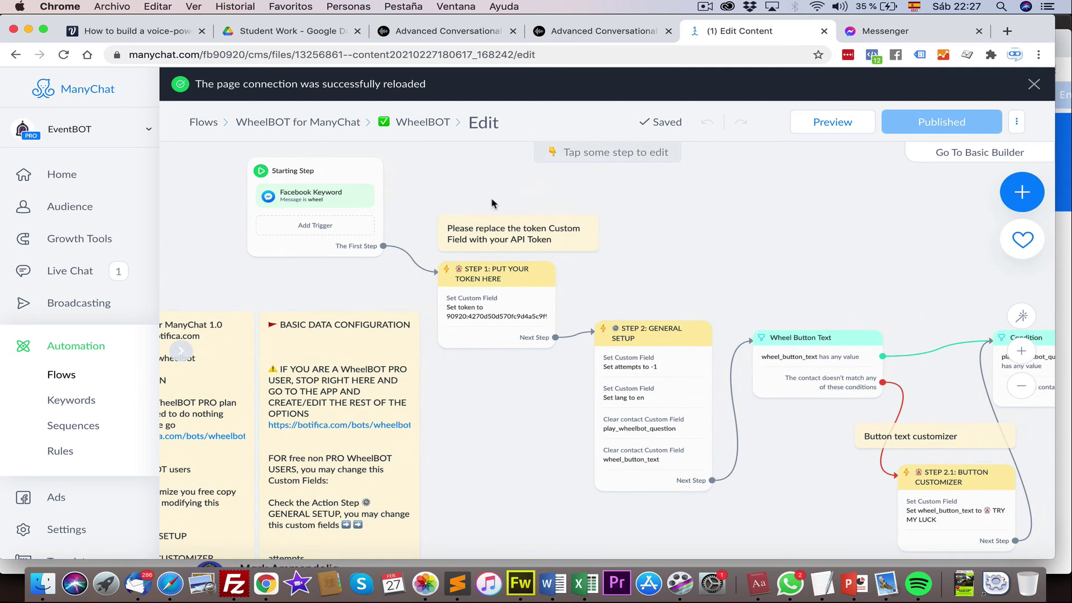
{"action": "left_click_drag", "start_coordinate": [890, 263], "coordinate": [655, 235]}
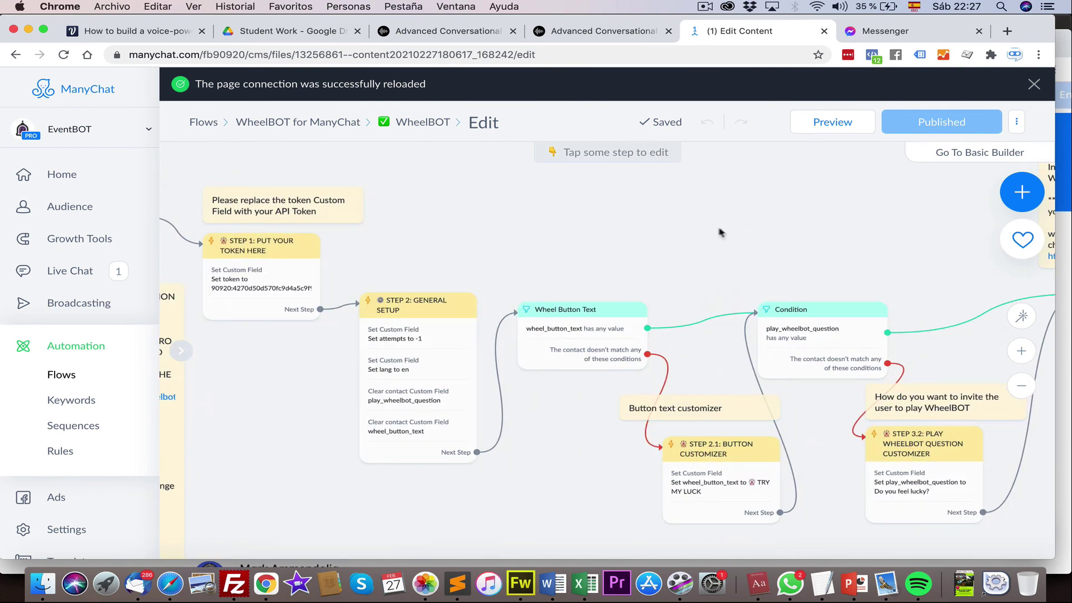
{"action": "mouse_move", "coordinate": [717, 483]}
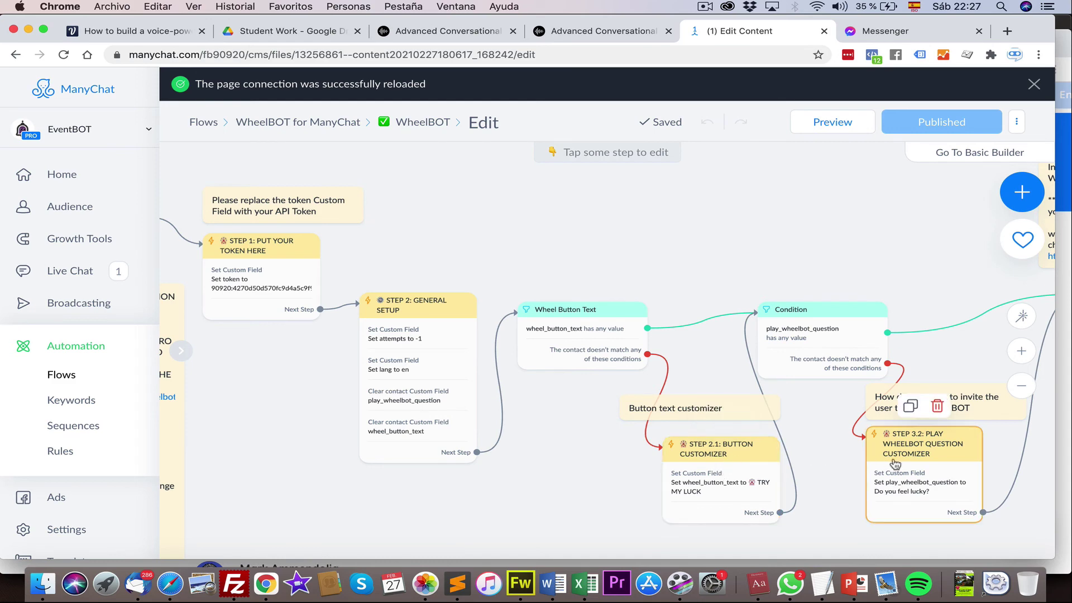
{"action": "left_click_drag", "start_coordinate": [897, 282], "coordinate": [624, 256]}
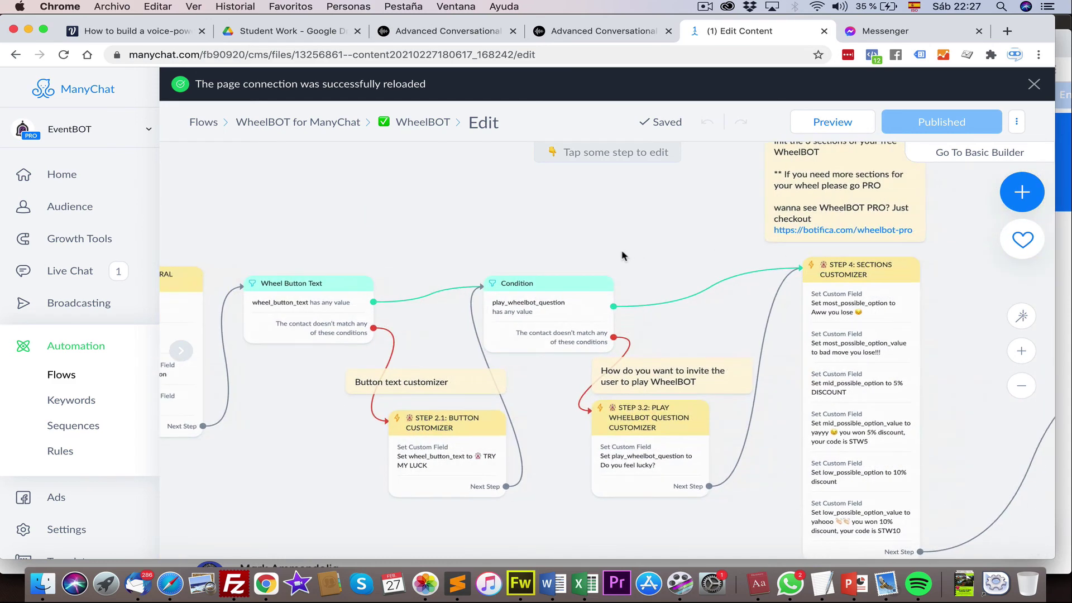